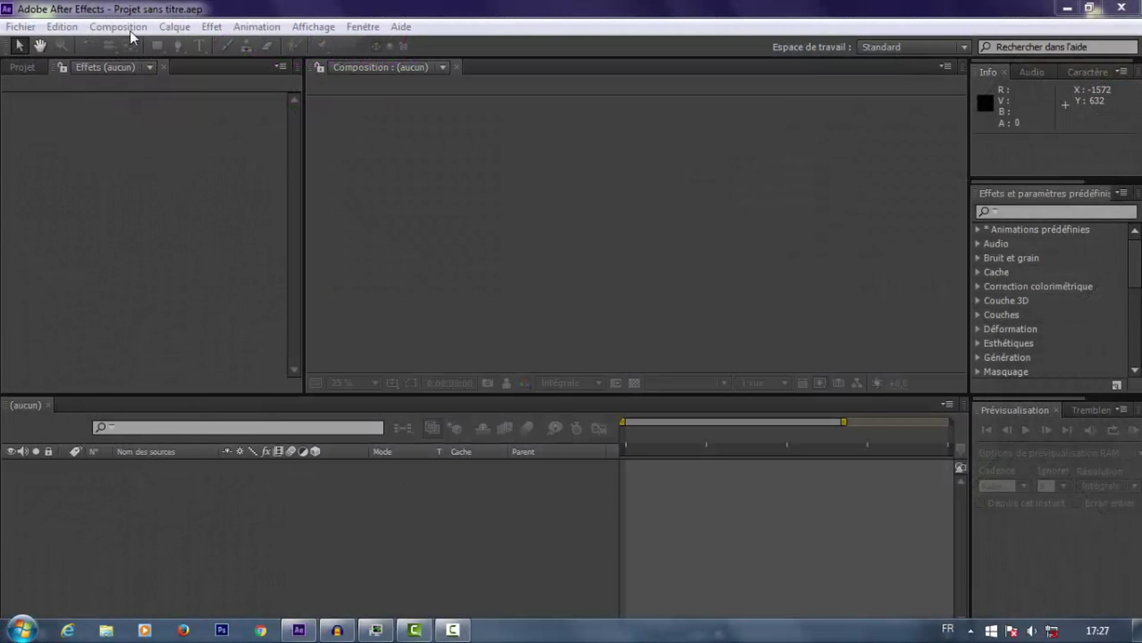
# - Create a new composition with a width of 640 px and a height of 360 px
pyautogui.click(117, 27)
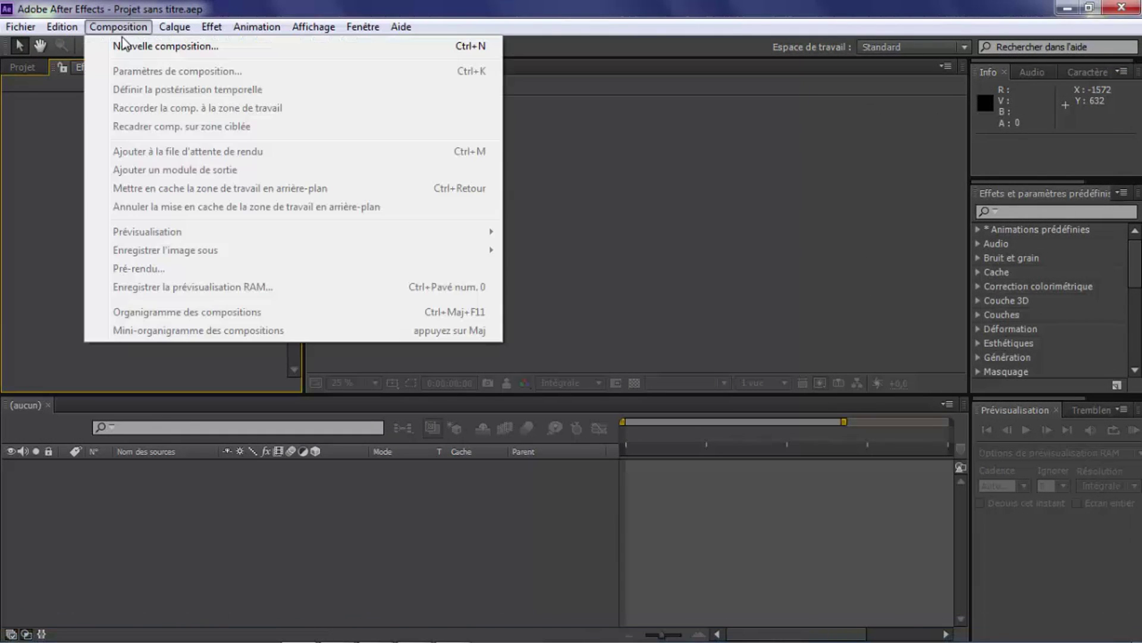
pyautogui.click(125, 48)
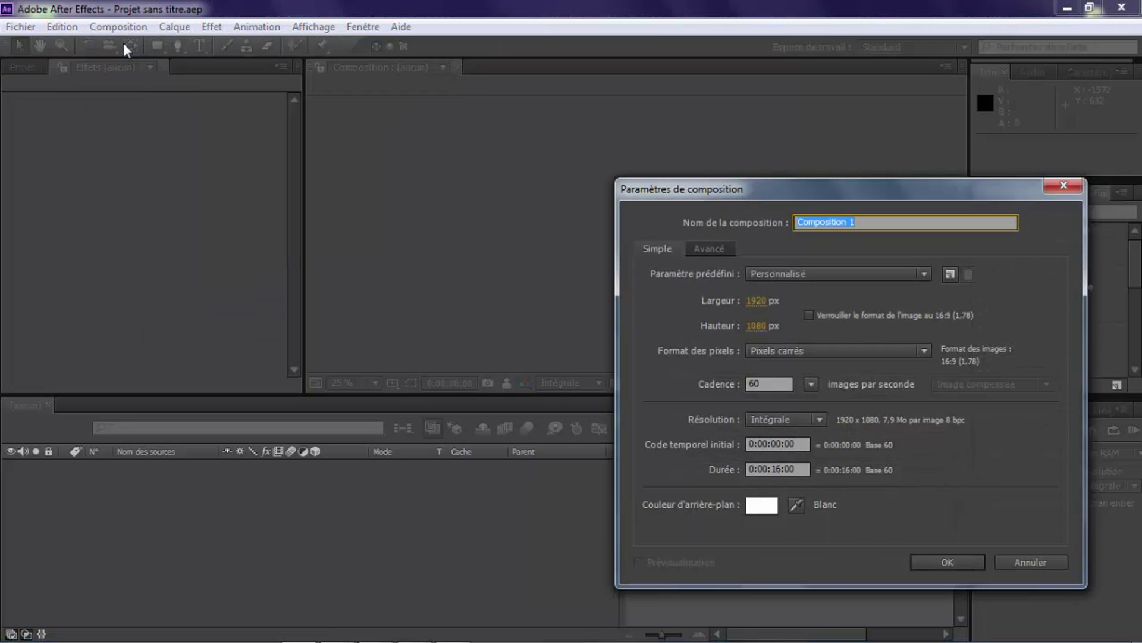
pyautogui.click(753, 301)
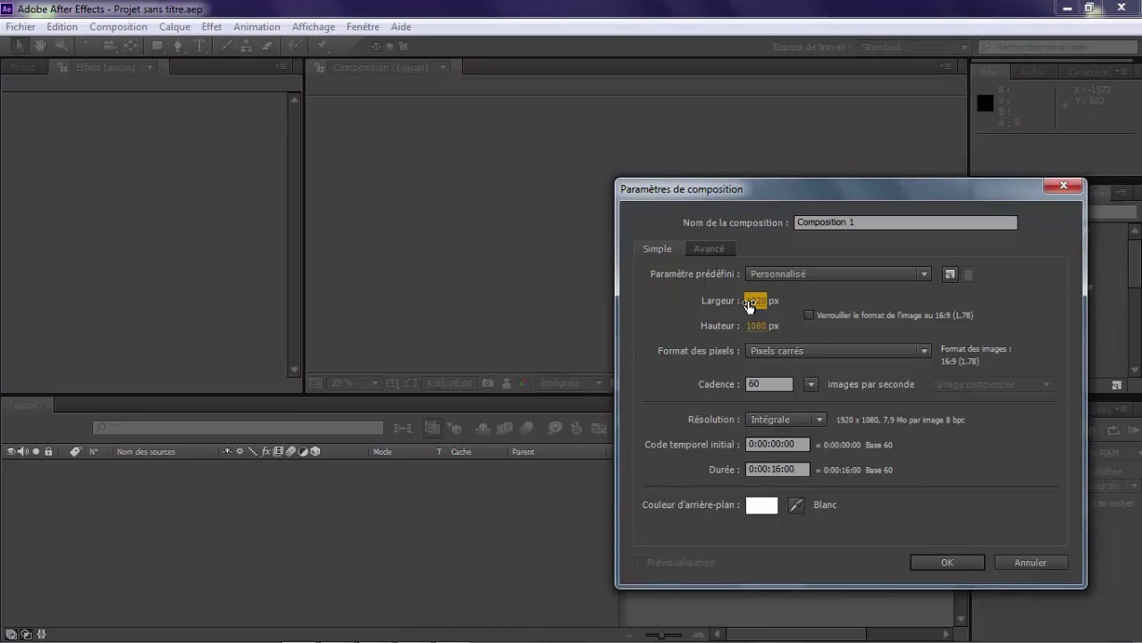
pyautogui.click(750, 301)
pyautogui.write('640')
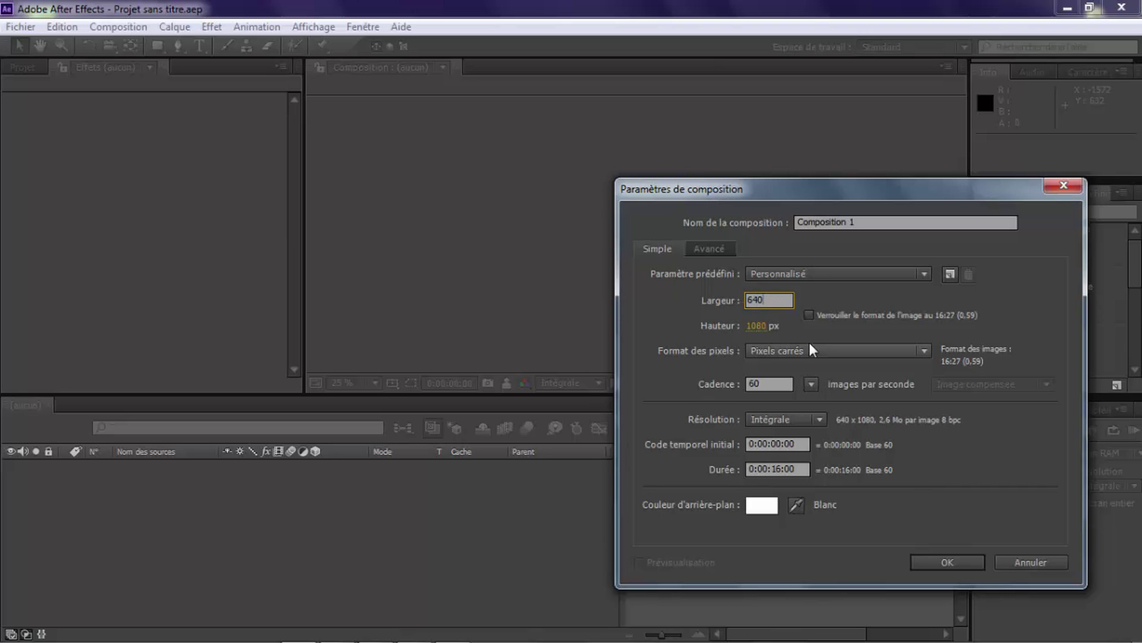
pyautogui.click(757, 326)
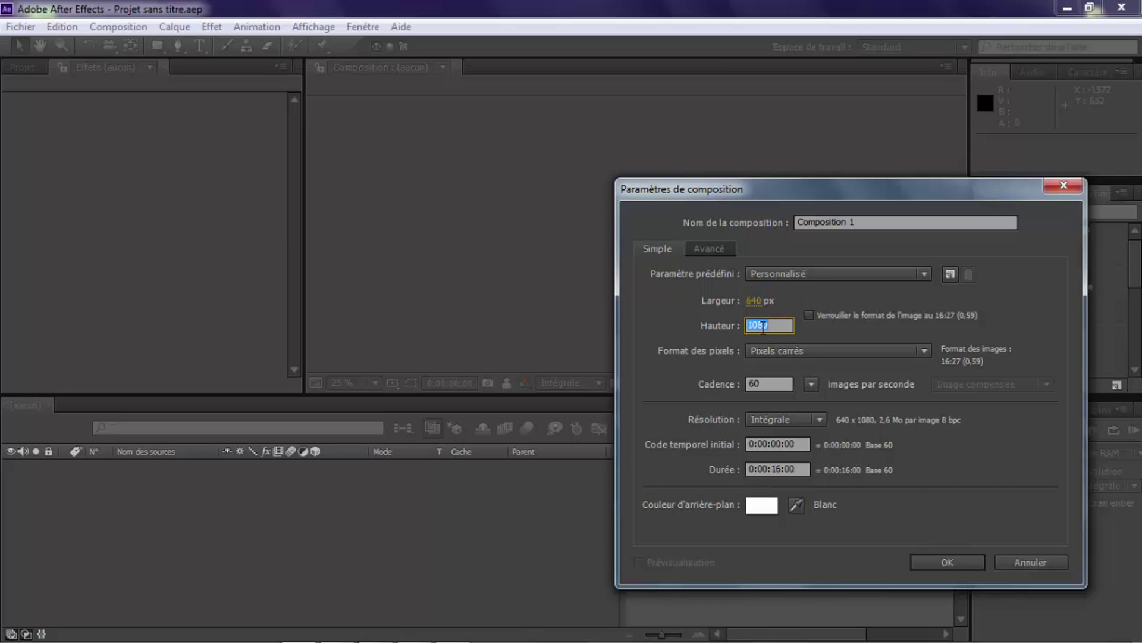
pyautogui.write('360')
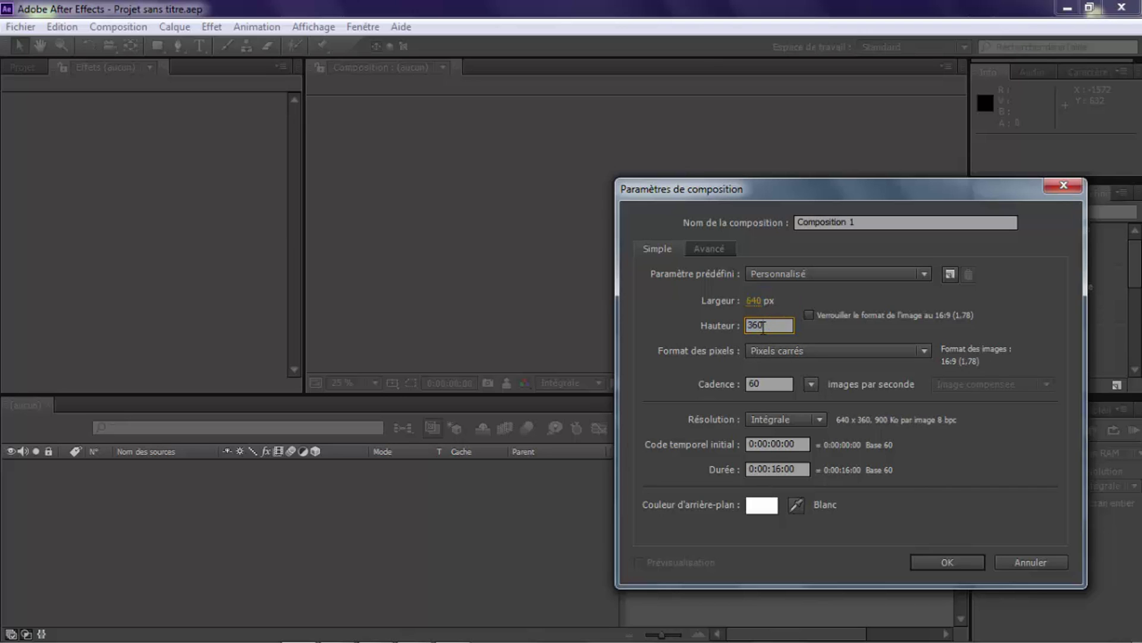
pyautogui.click(935, 565)
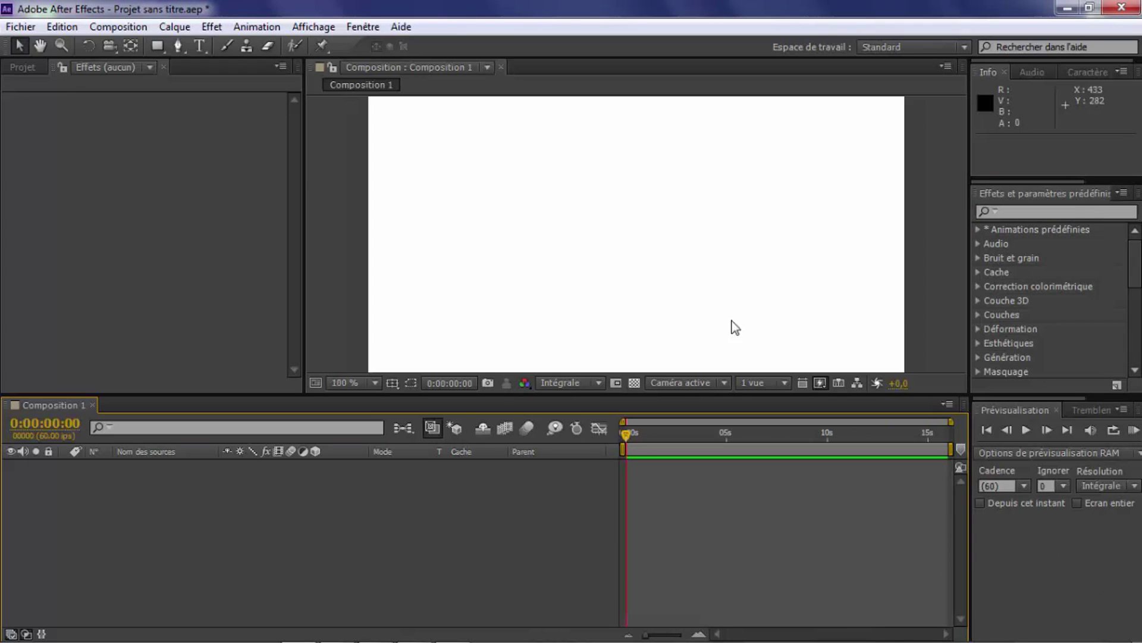
# - Import the video scene.mp4 and the image 1.png into the project
pyautogui.click(375, 384)
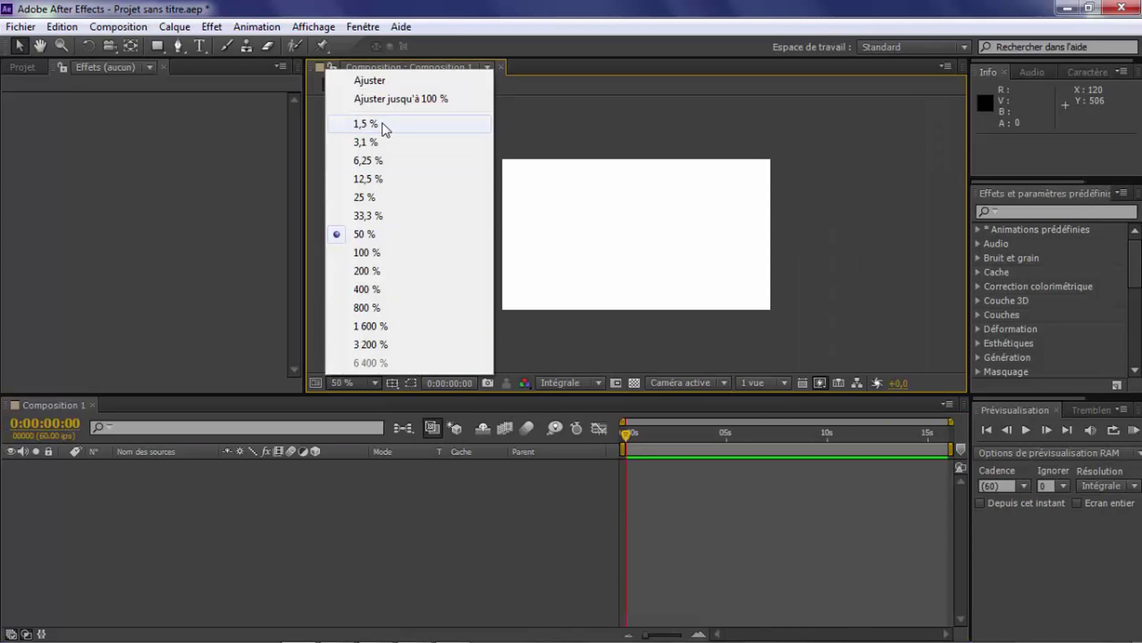
pyautogui.click(382, 79)
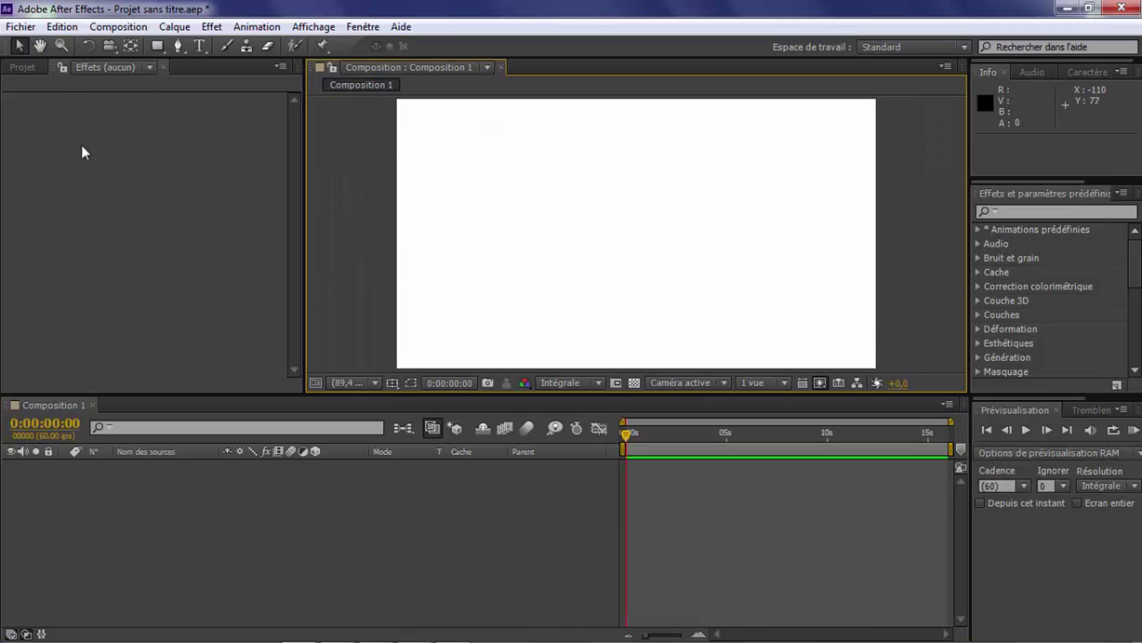
pyautogui.click(22, 67)
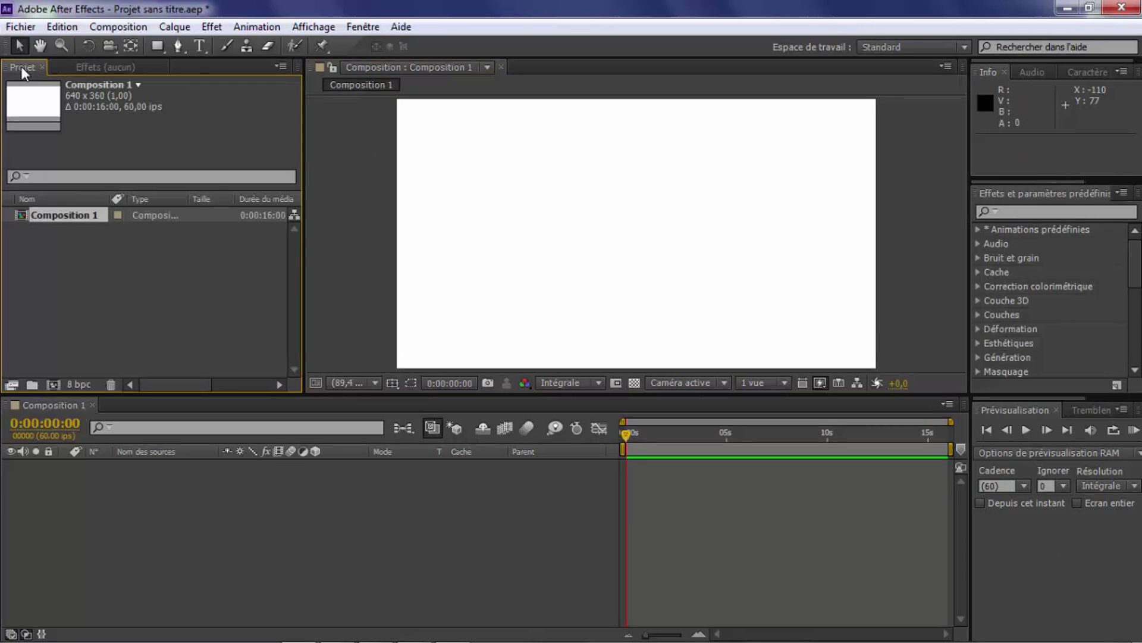
pyautogui.rightClick(156, 273)
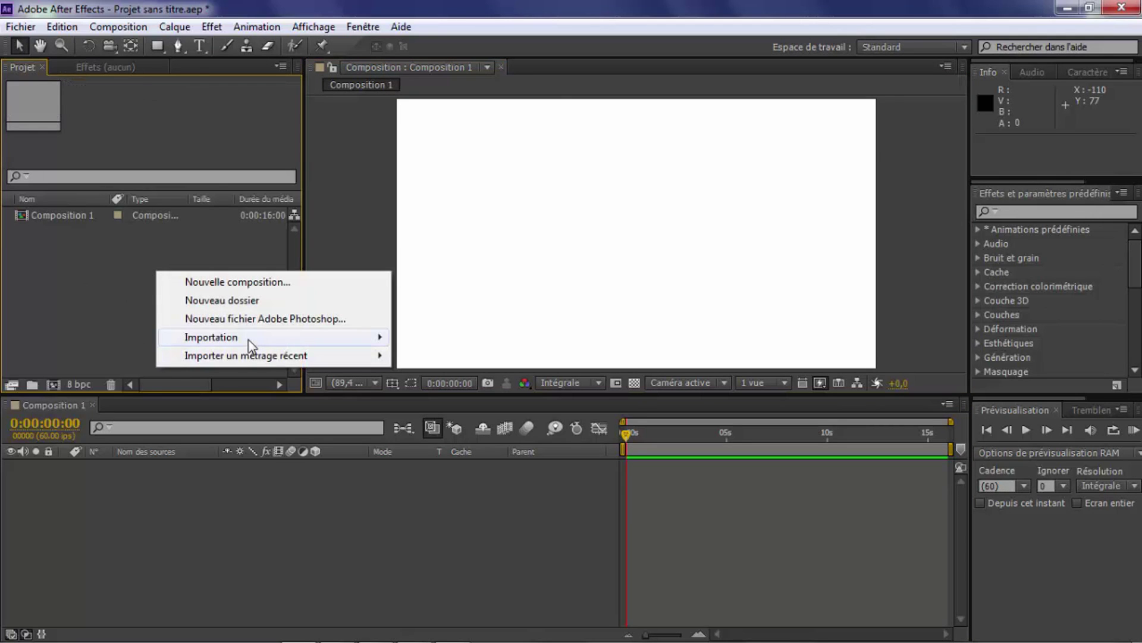
pyautogui.moveTo(248, 341)
pyautogui.click(434, 338)
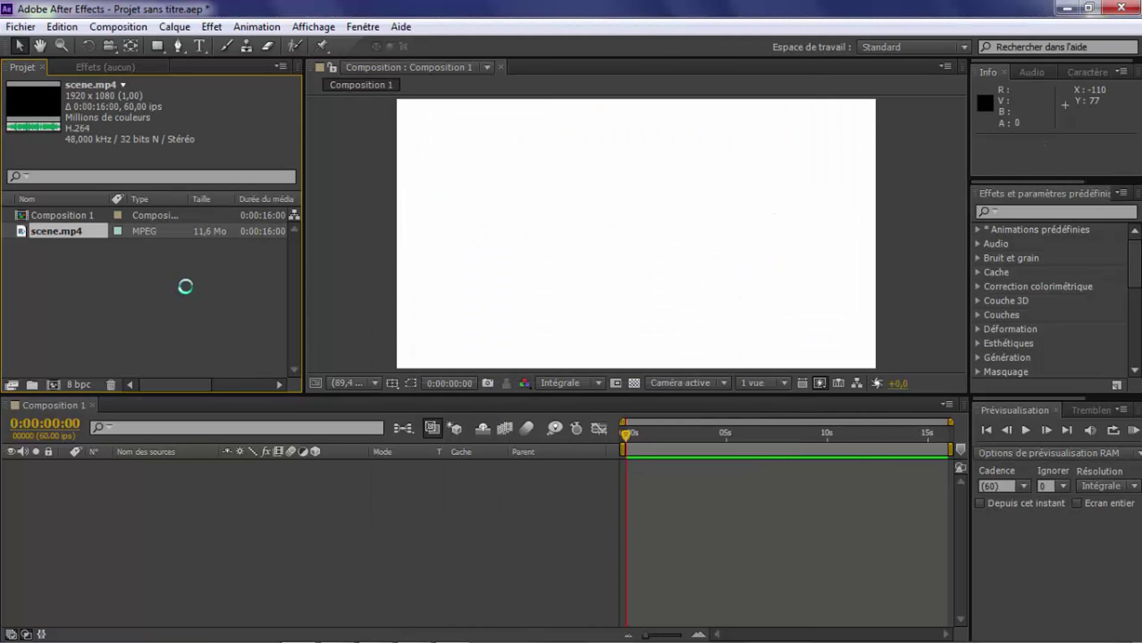
pyautogui.rightClick(160, 272)
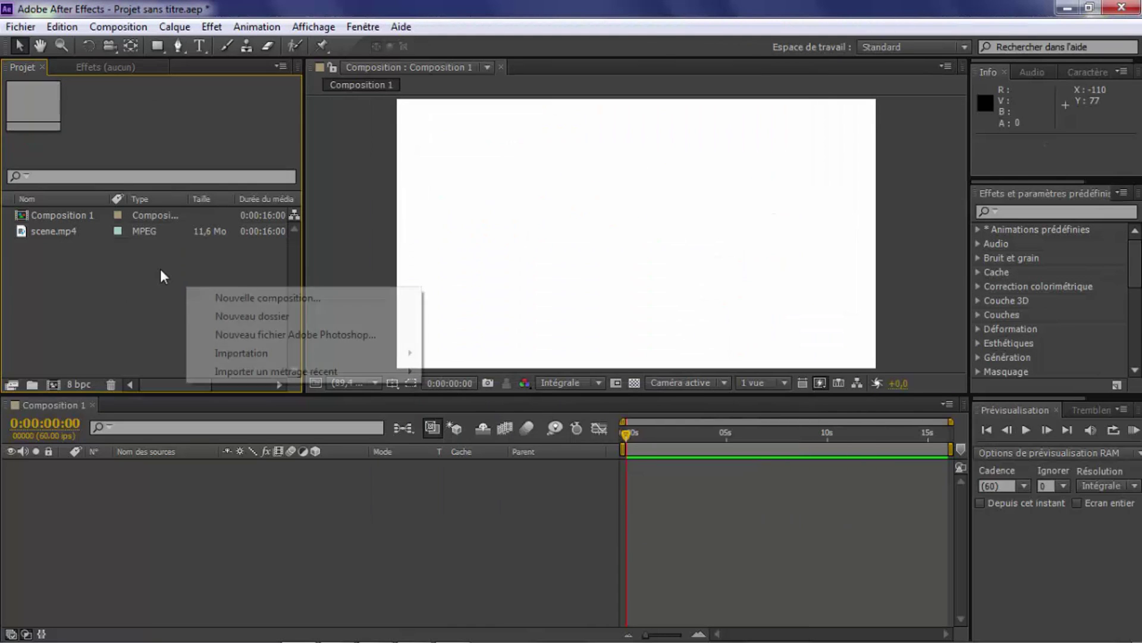
pyautogui.moveTo(253, 354)
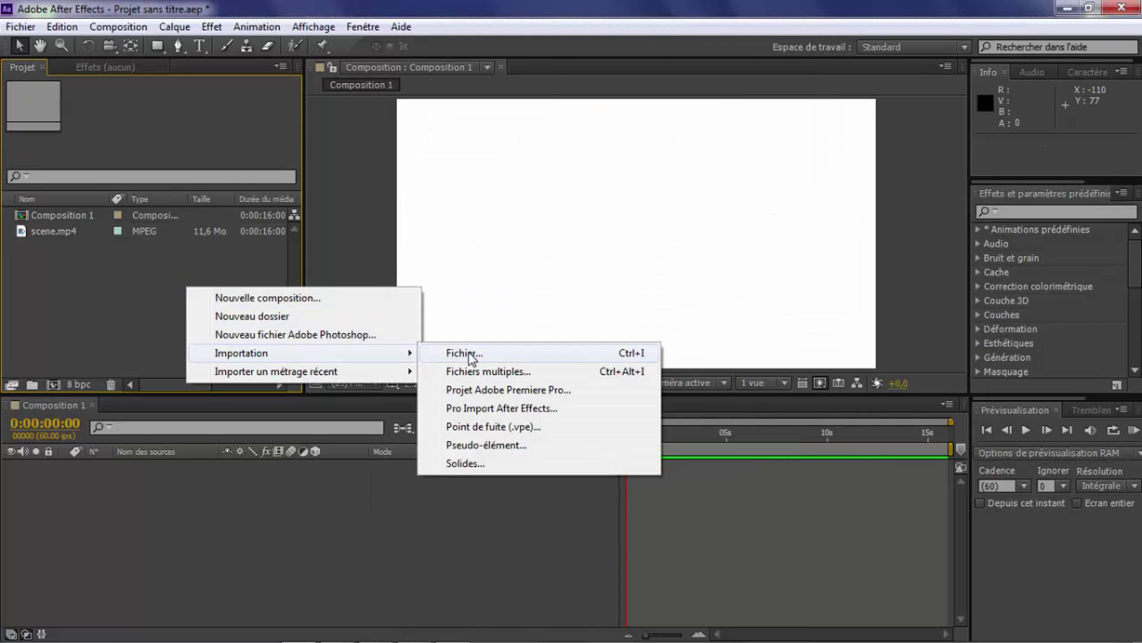
pyautogui.click(470, 354)
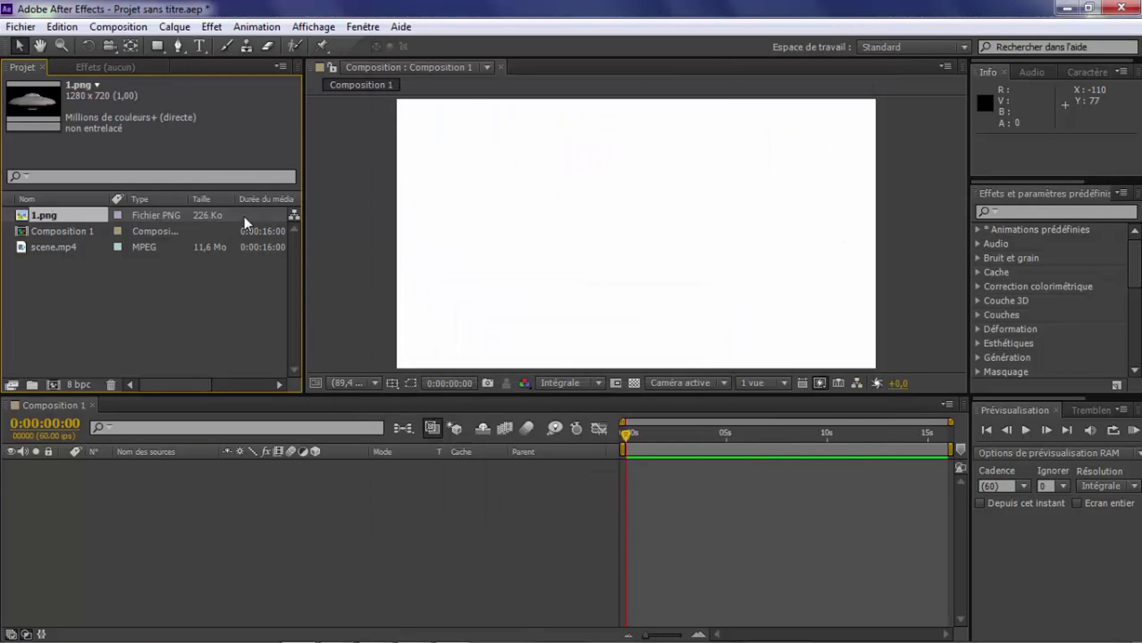
# - Add scene.mp4 to the composition and scale it down to about 35% around its centre
pyautogui.click(89, 291)
pyautogui.moveTo(52, 245); pyautogui.dragTo(47, 472)
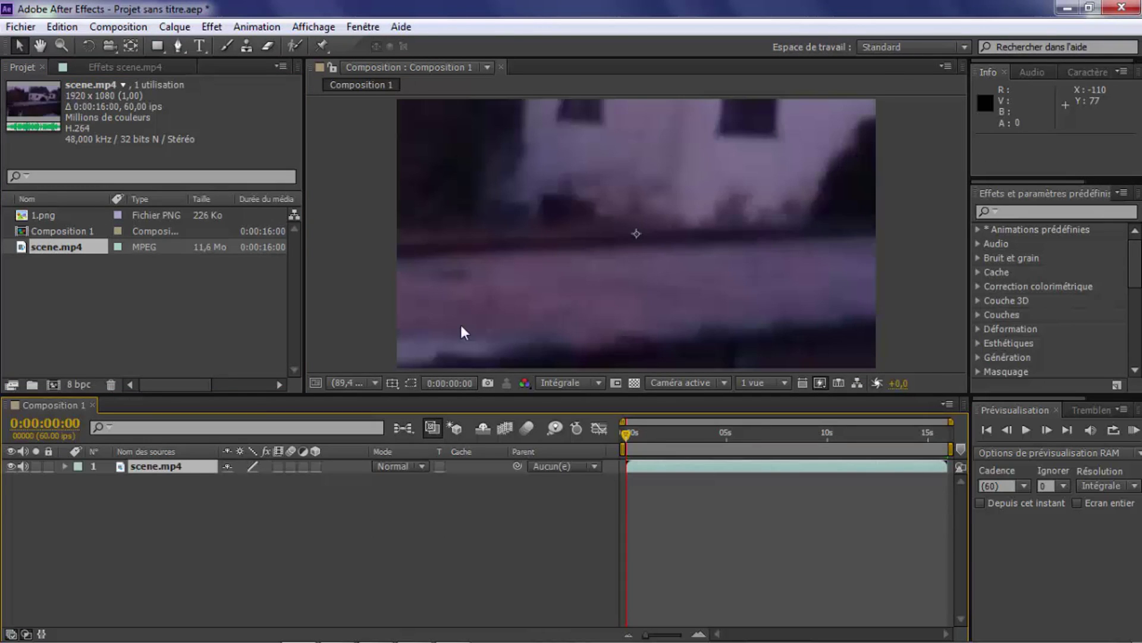
pyautogui.scroll(-4, 448, 279)
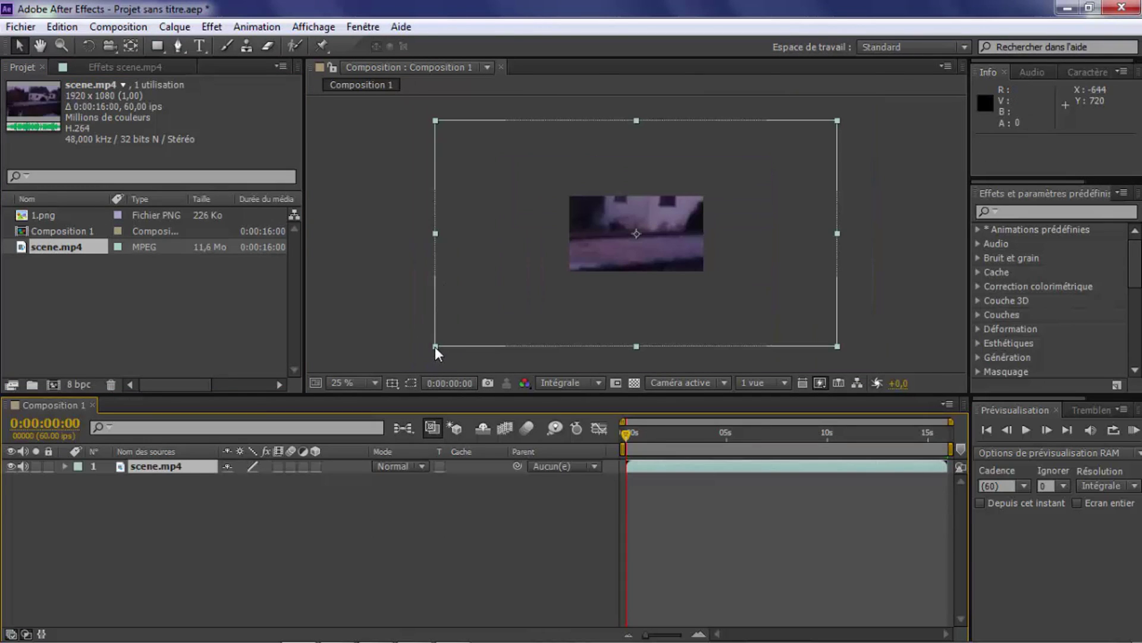
pyautogui.moveTo(435, 346); pyautogui.dragTo(540, 309)
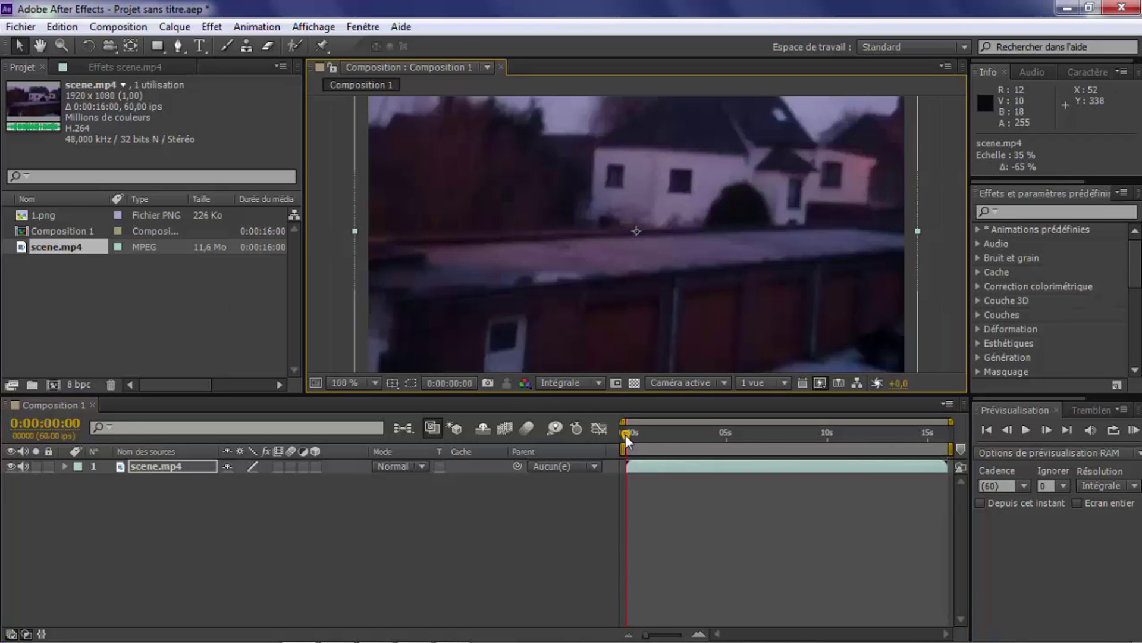
# - Move the current time to about 0:00:06:49 and add 1.png as a layer above scene.mp4
pyautogui.moveTo(626, 434); pyautogui.dragTo(762, 434)
pyautogui.click(665, 435)
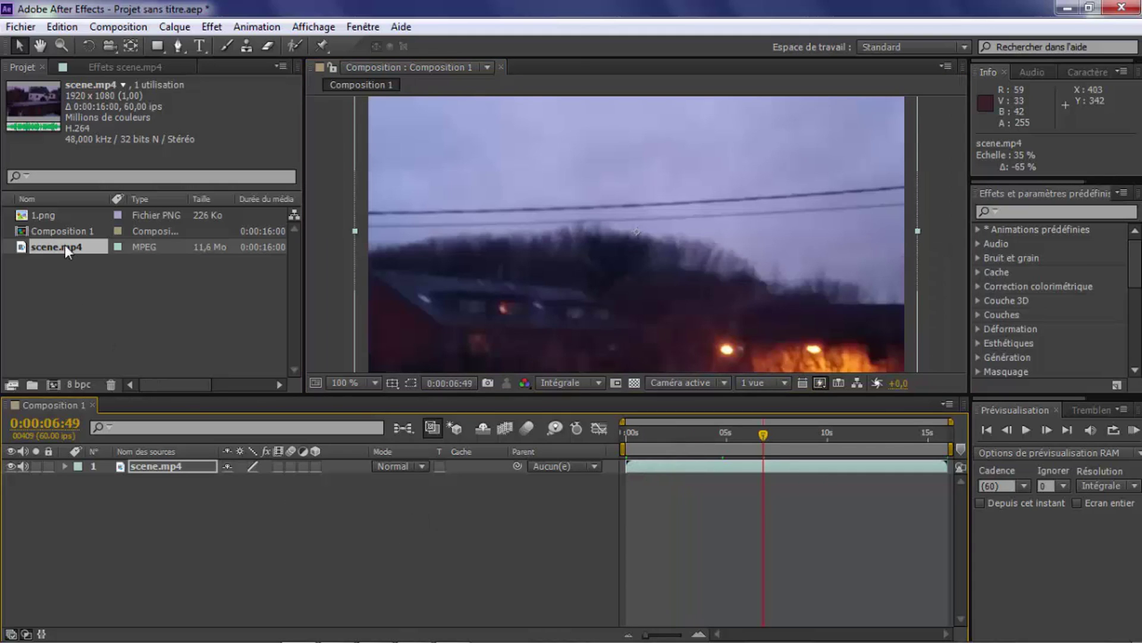
pyautogui.click(41, 217)
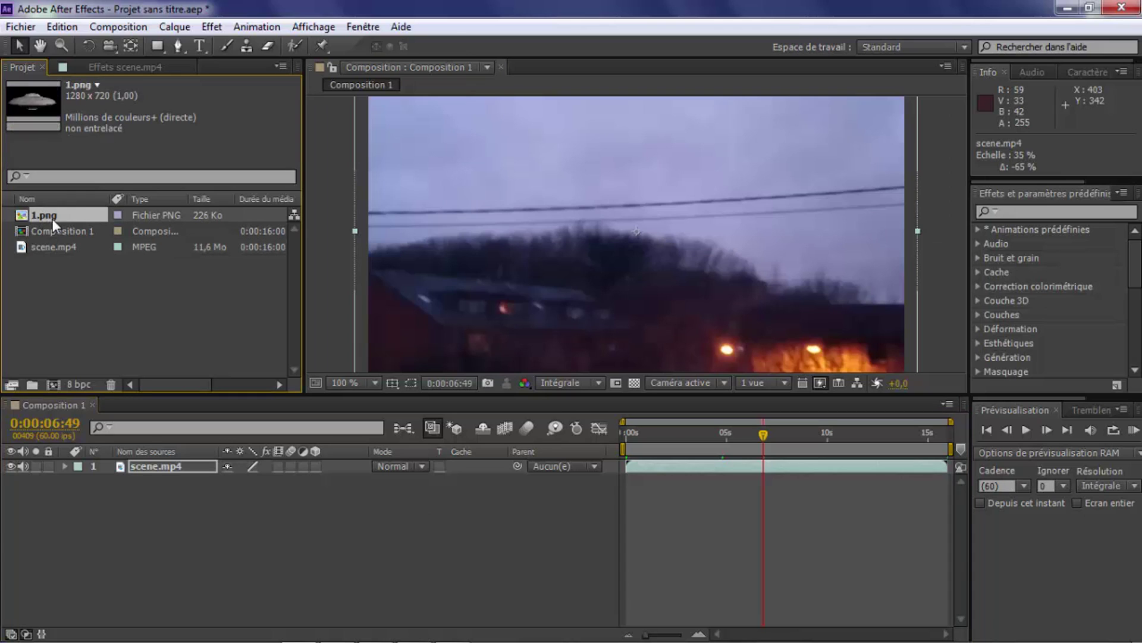
pyautogui.moveTo(44, 211); pyautogui.dragTo(45, 462)
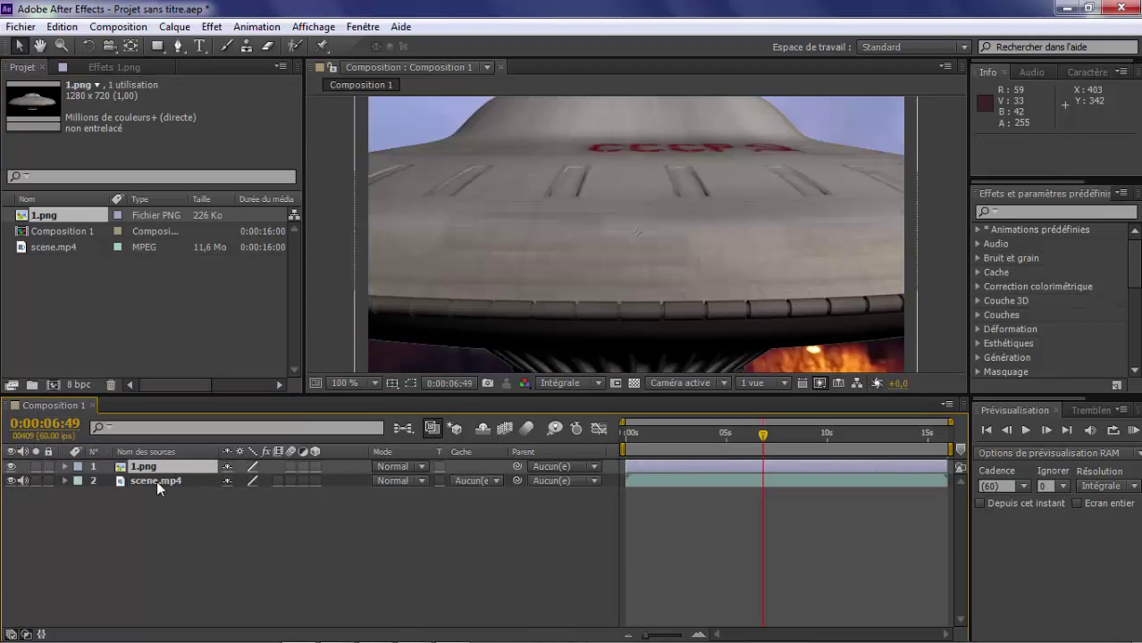
# - Scale the 1.png saucer down to about 5% and place it in the sky above the cables, at about 225, 113
pyautogui.scroll(-4, 677, 281)
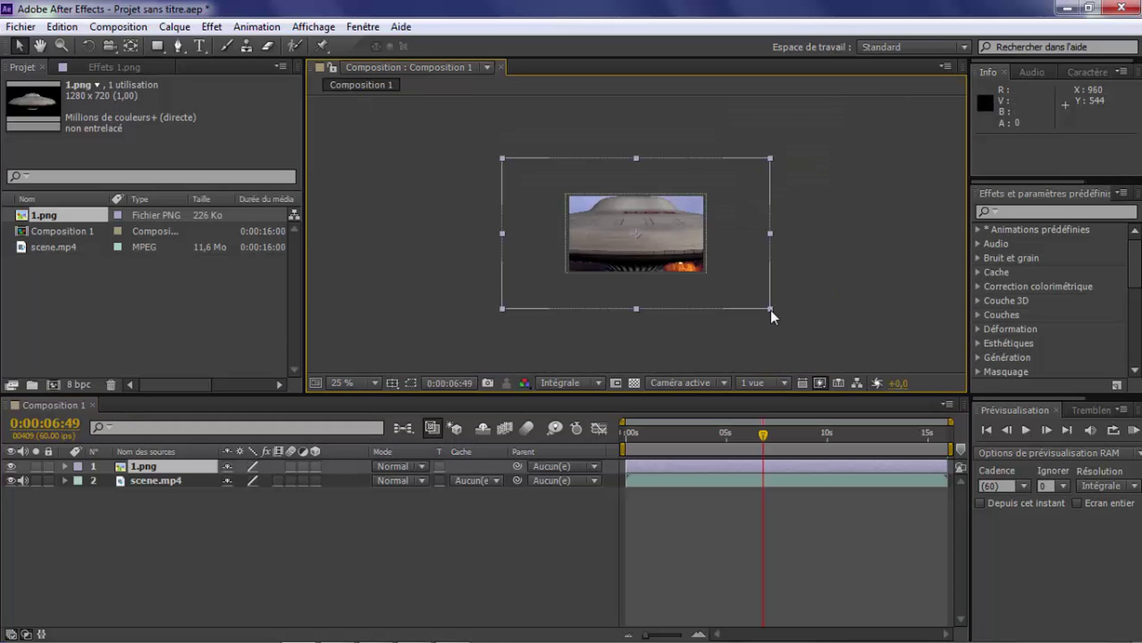
pyautogui.moveTo(769, 310); pyautogui.dragTo(699, 258)
pyautogui.scroll(3, 698, 258)
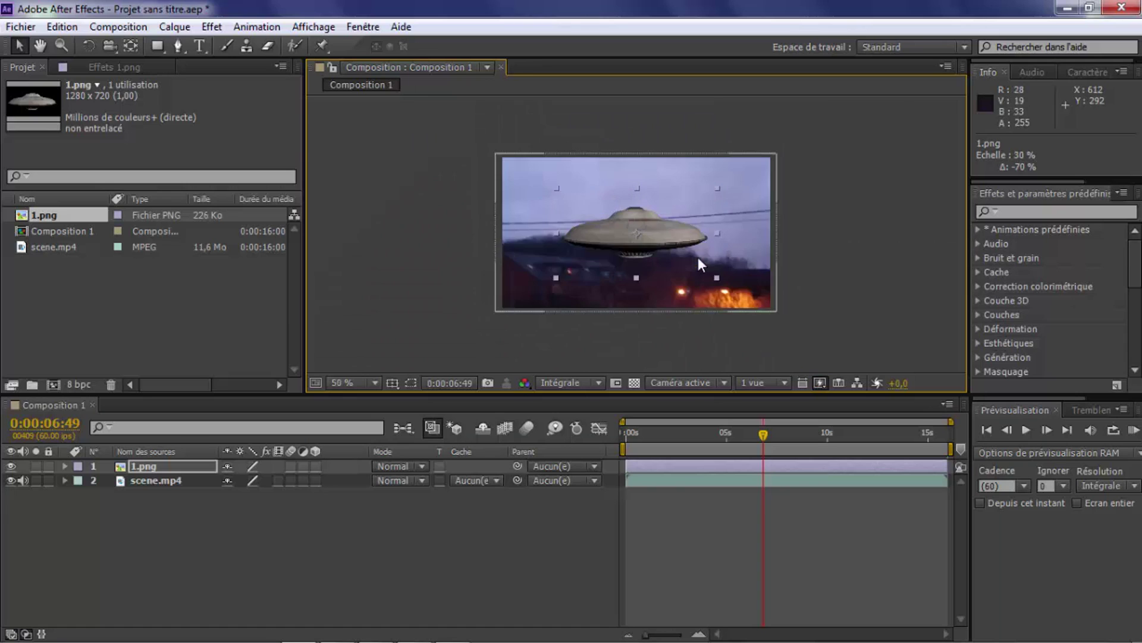
pyautogui.moveTo(781, 312); pyautogui.dragTo(587, 198)
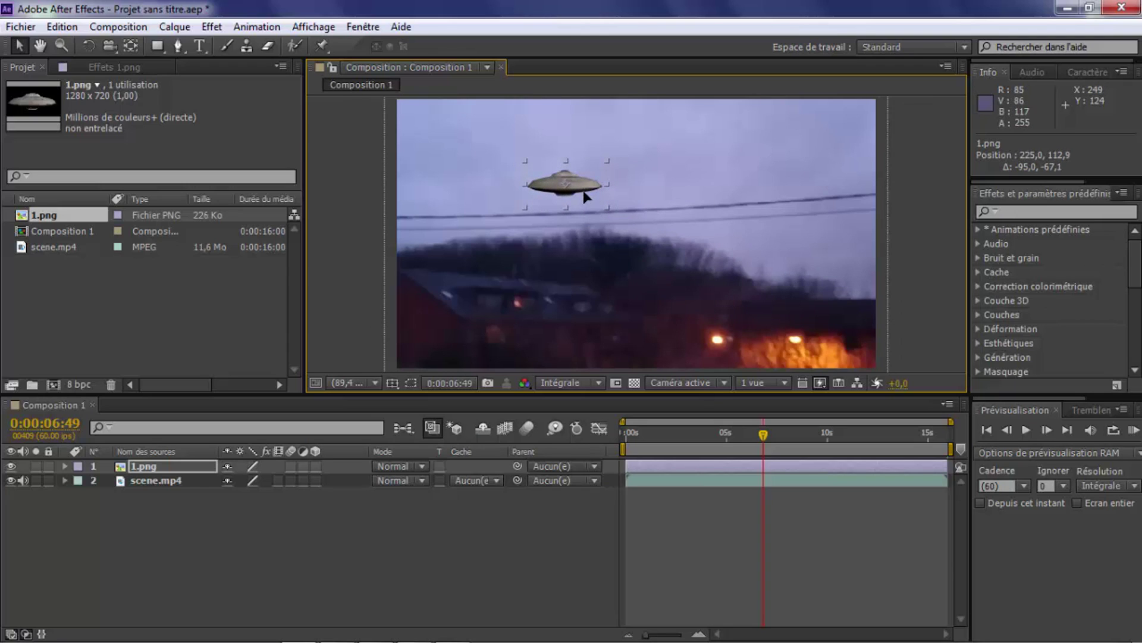
pyautogui.click(606, 209)
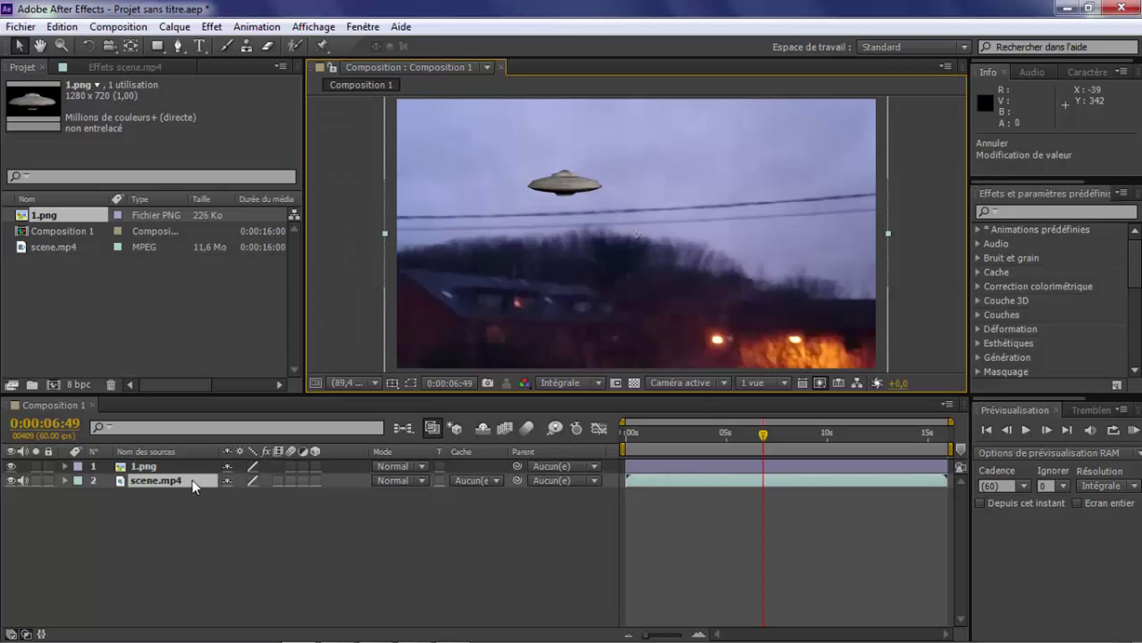
pyautogui.click(181, 468)
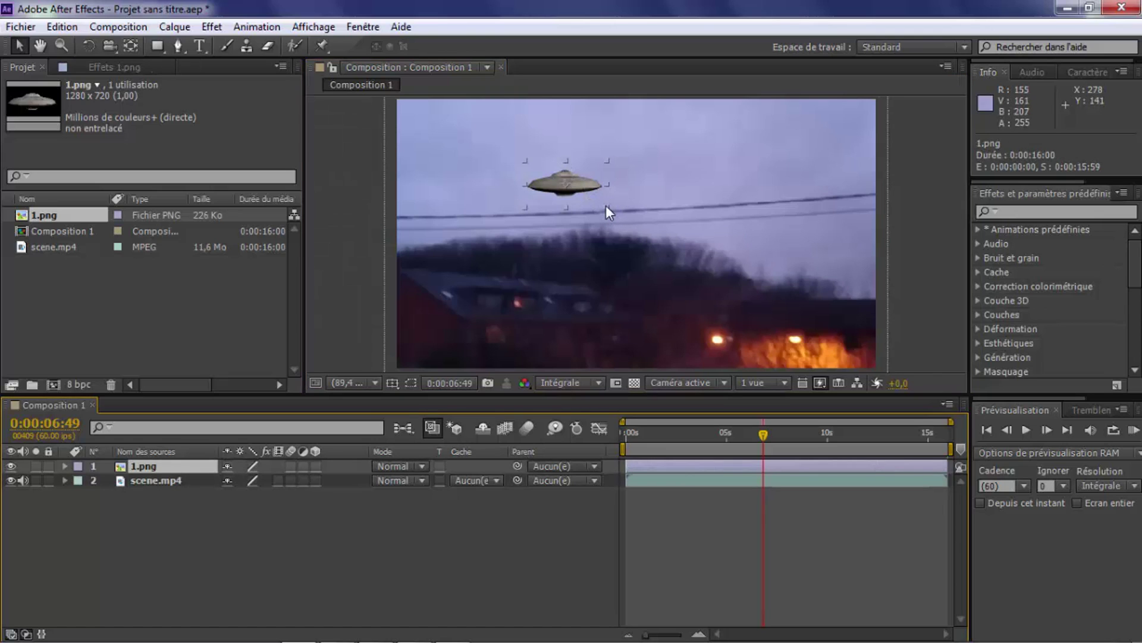
pyautogui.moveTo(606, 205); pyautogui.dragTo(600, 194)
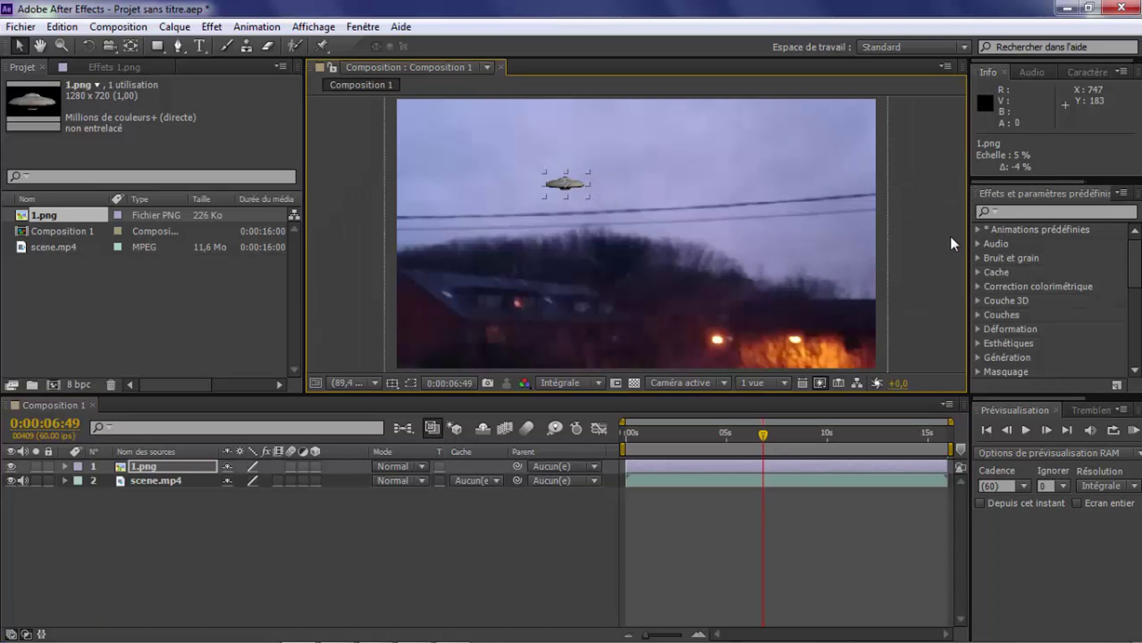
# - Rename the 1.png layer to Ovni
pyautogui.click(148, 466)
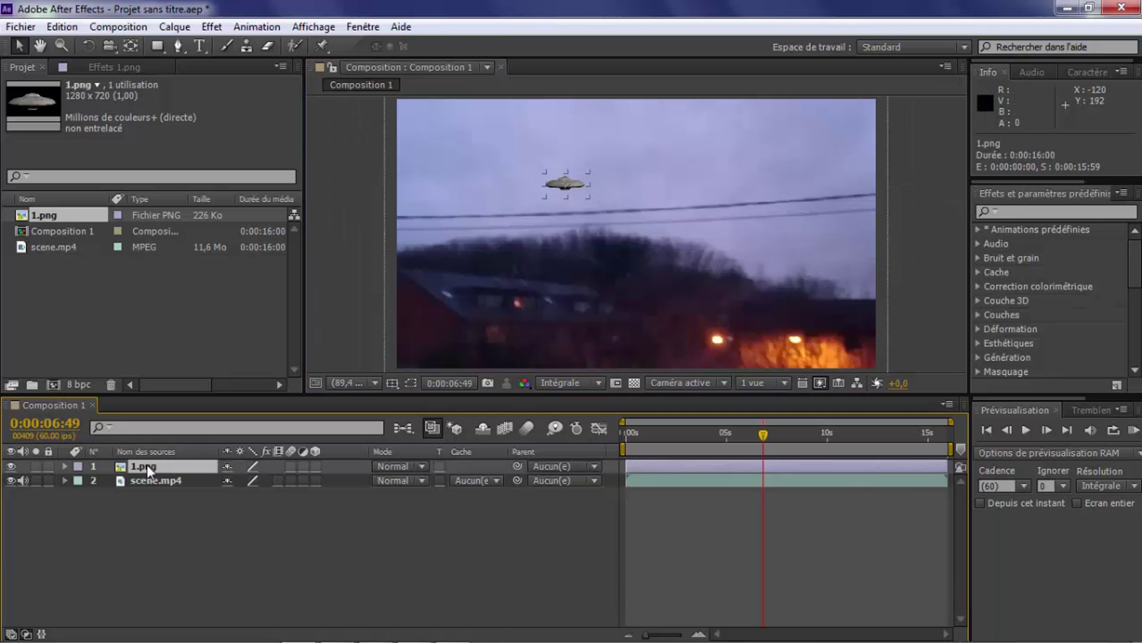
pyautogui.rightClick(148, 467)
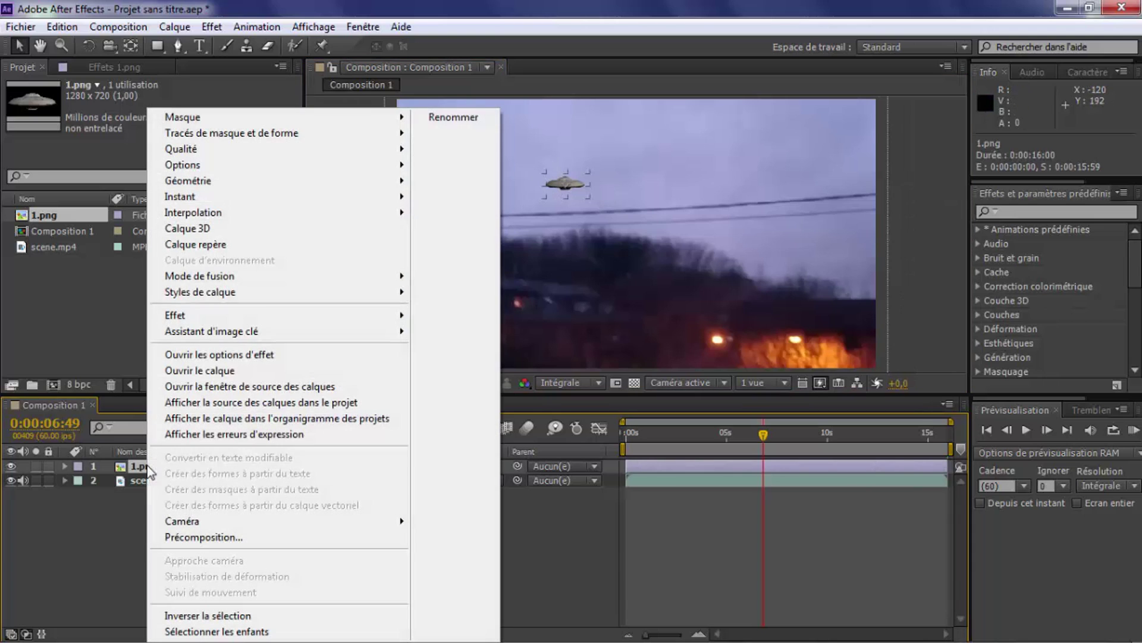
pyautogui.click(453, 121)
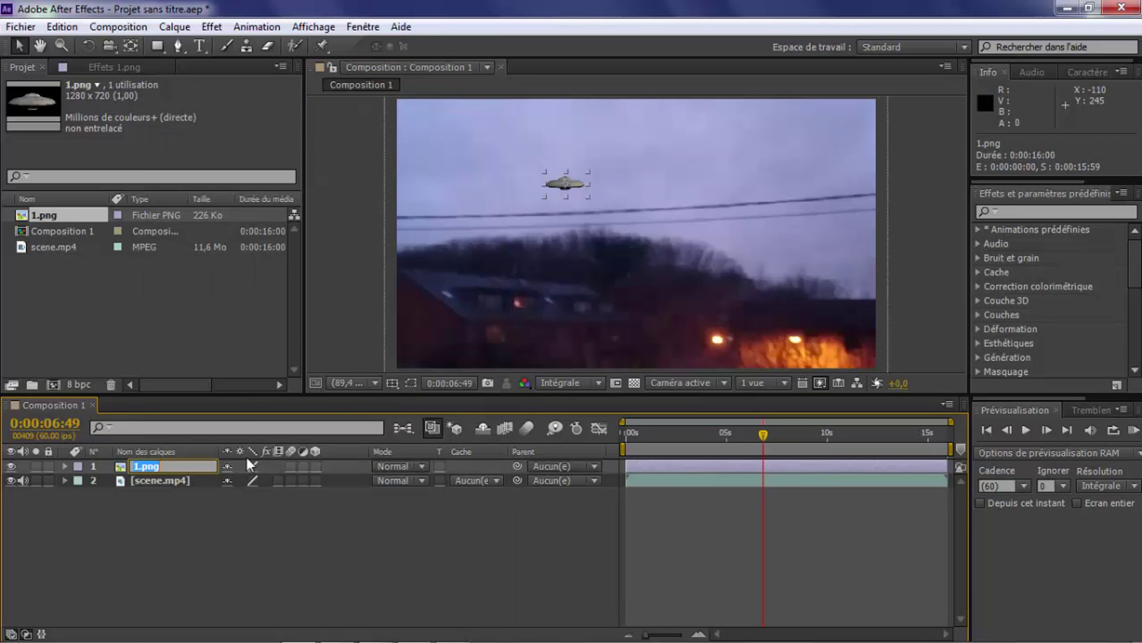
pyautogui.write('Ovni')
pyautogui.press('Return')
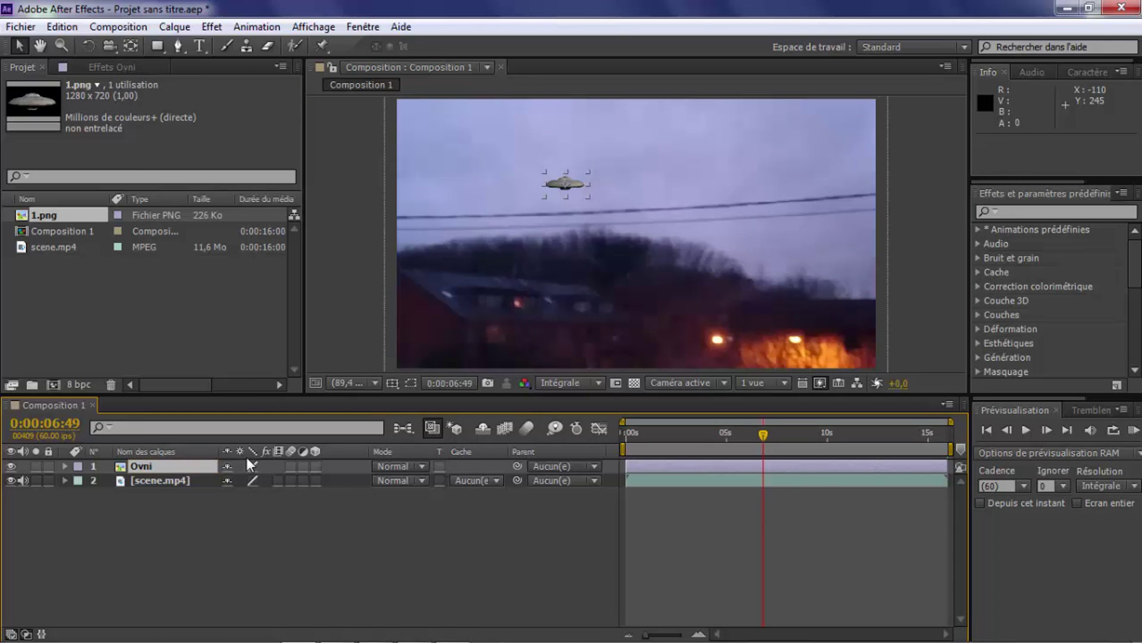
# - Find the blur effects with the search term "flou" and apply Flou radial to the Ovni layer
pyautogui.click(163, 466)
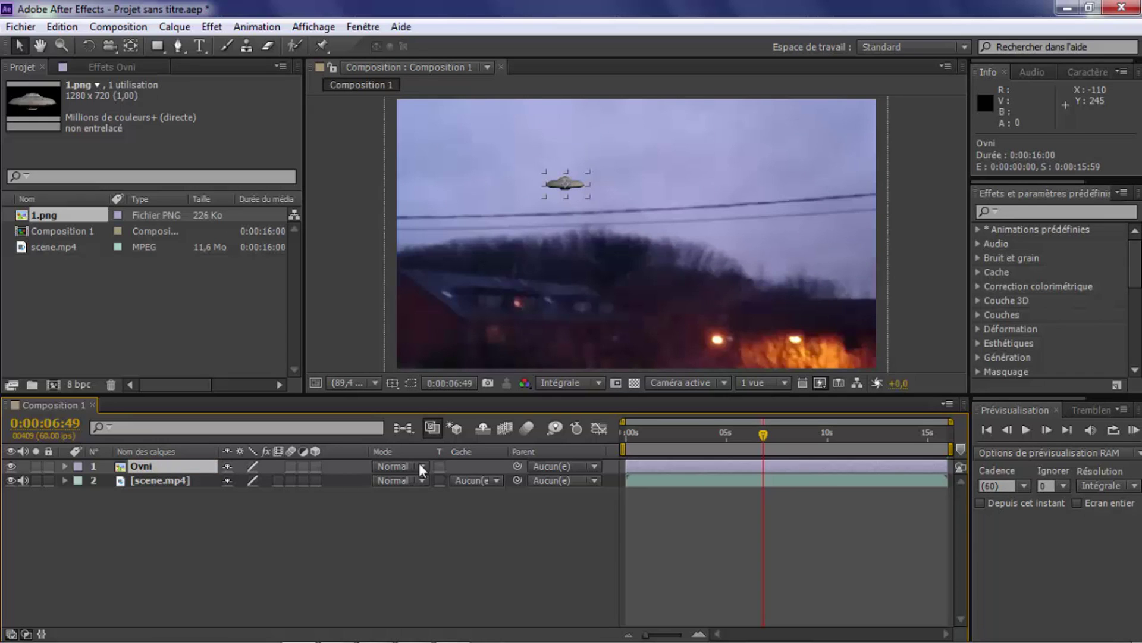
pyautogui.click(1051, 212)
pyautogui.write('flou')
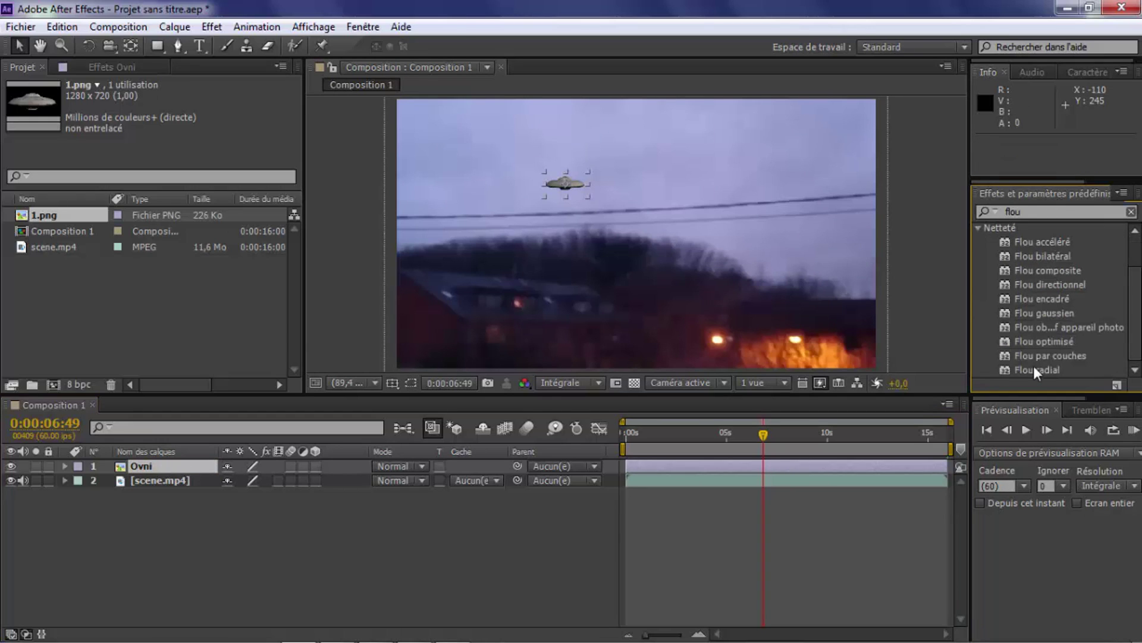
pyautogui.click(1039, 369)
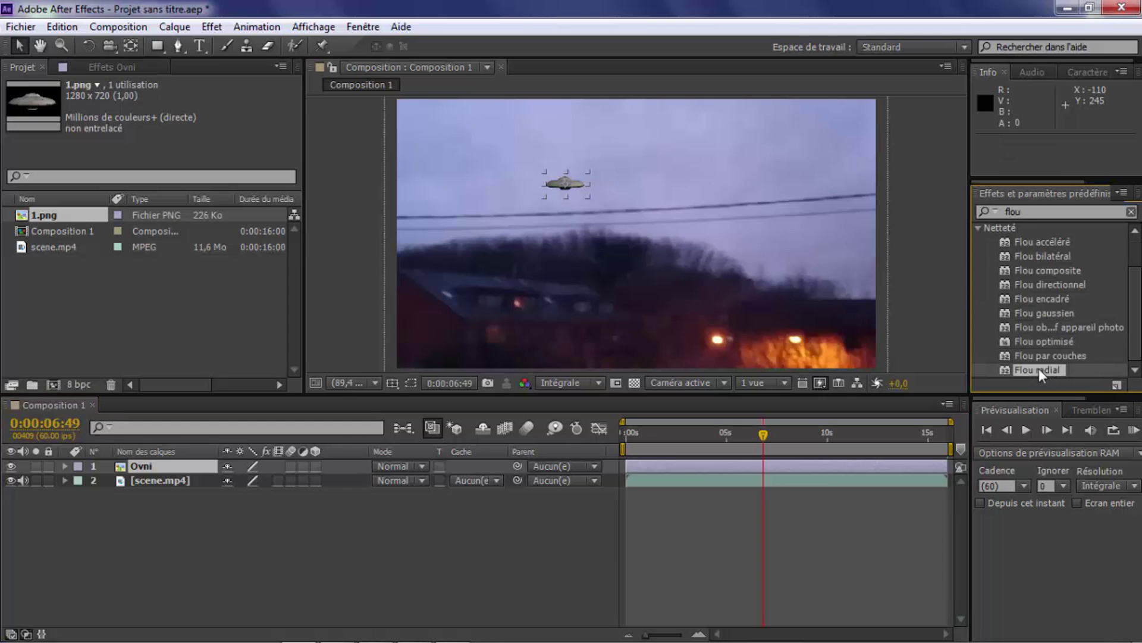
pyautogui.moveTo(1039, 368); pyautogui.dragTo(584, 188)
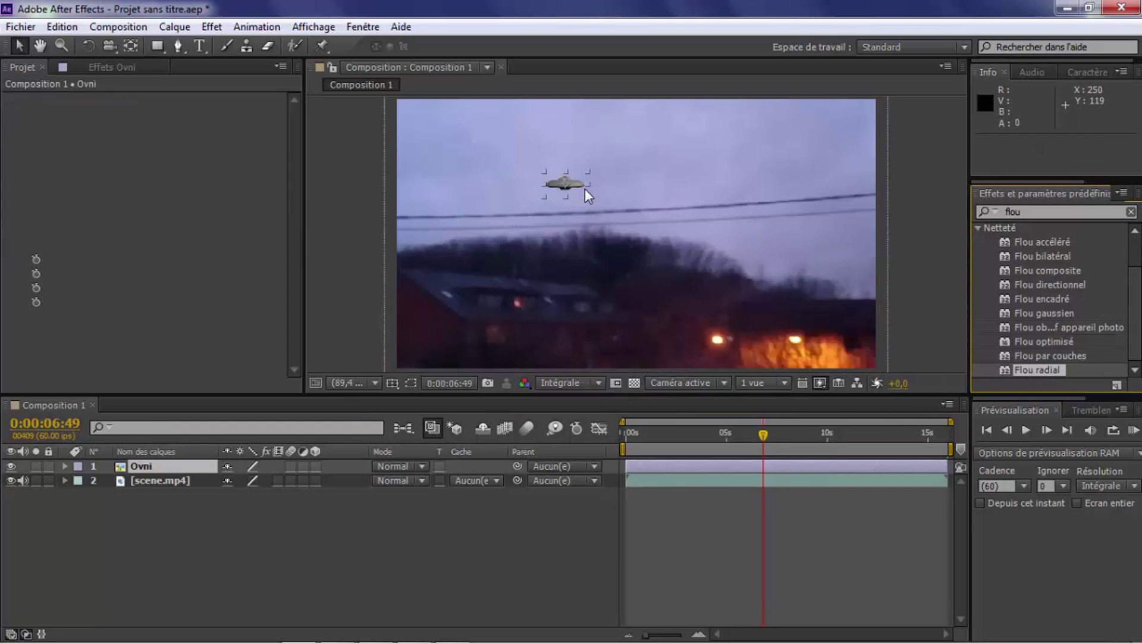
# - Set the Flou radial value on the Ovni layer to 18 and inspect the blurred saucer against the sky
pyautogui.moveTo(175, 259)
pyautogui.mouseDown()
pyautogui.moveTo(199, 257)
pyautogui.moveTo(156, 266)
pyautogui.mouseUp()
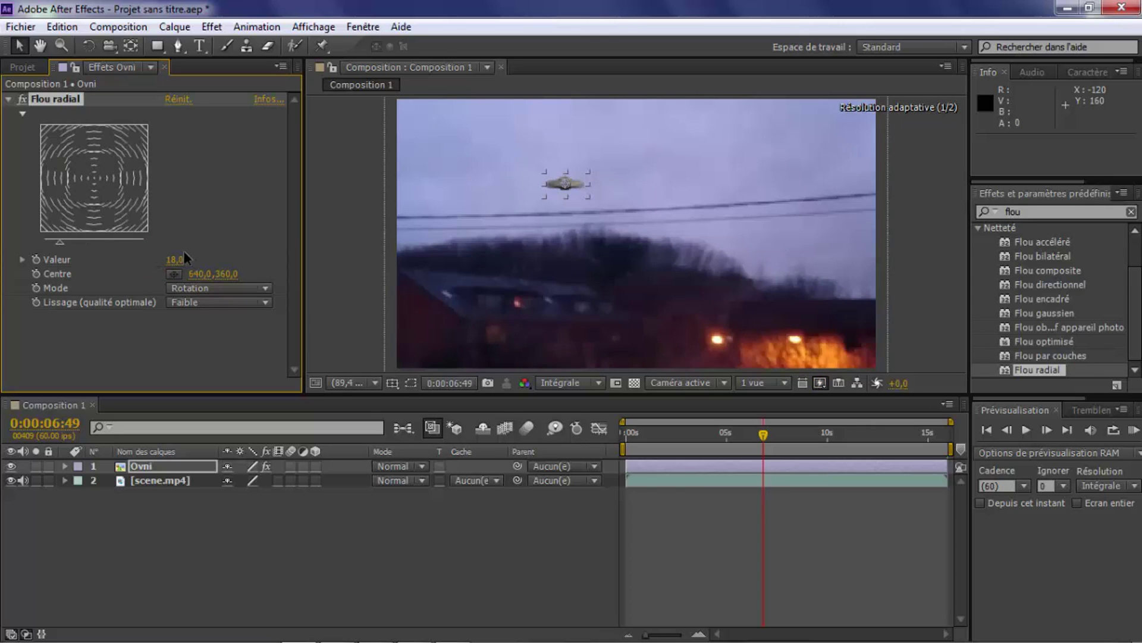
pyautogui.click(352, 232)
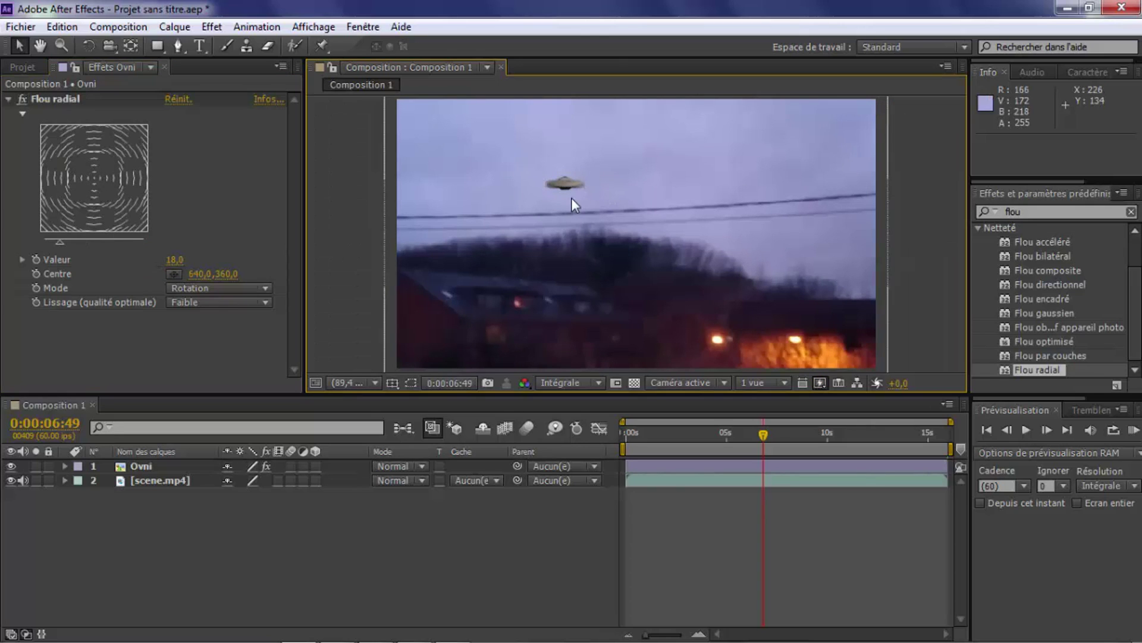
pyautogui.press('/')
pyautogui.scroll(1, 552, 174)
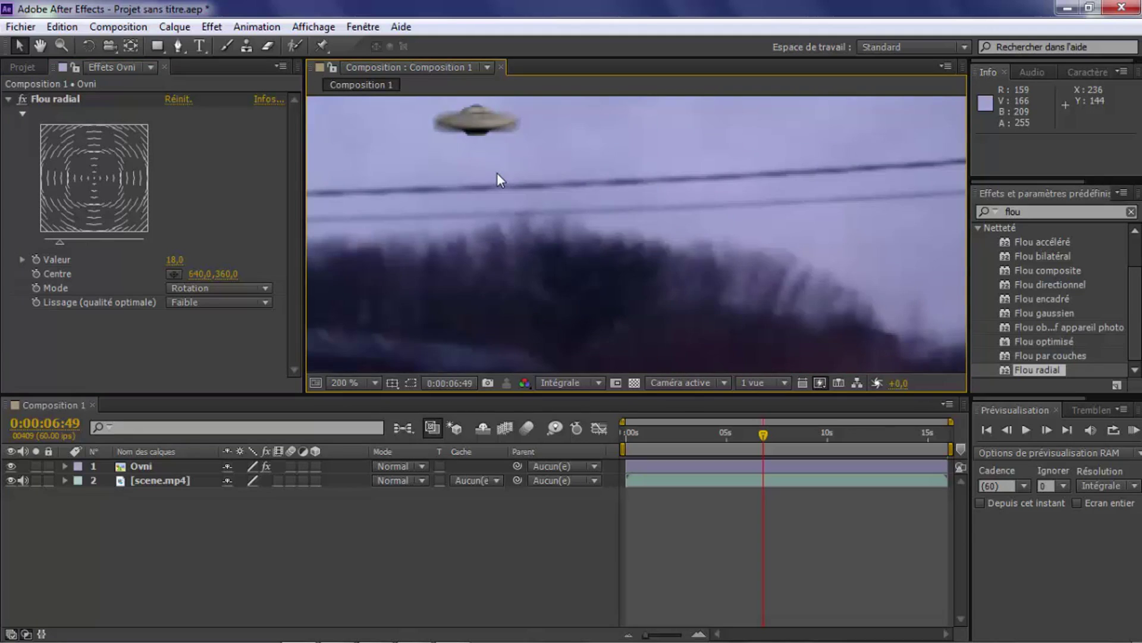
pyautogui.scroll(-2, 497, 173)
pyautogui.scroll(1, 498, 173)
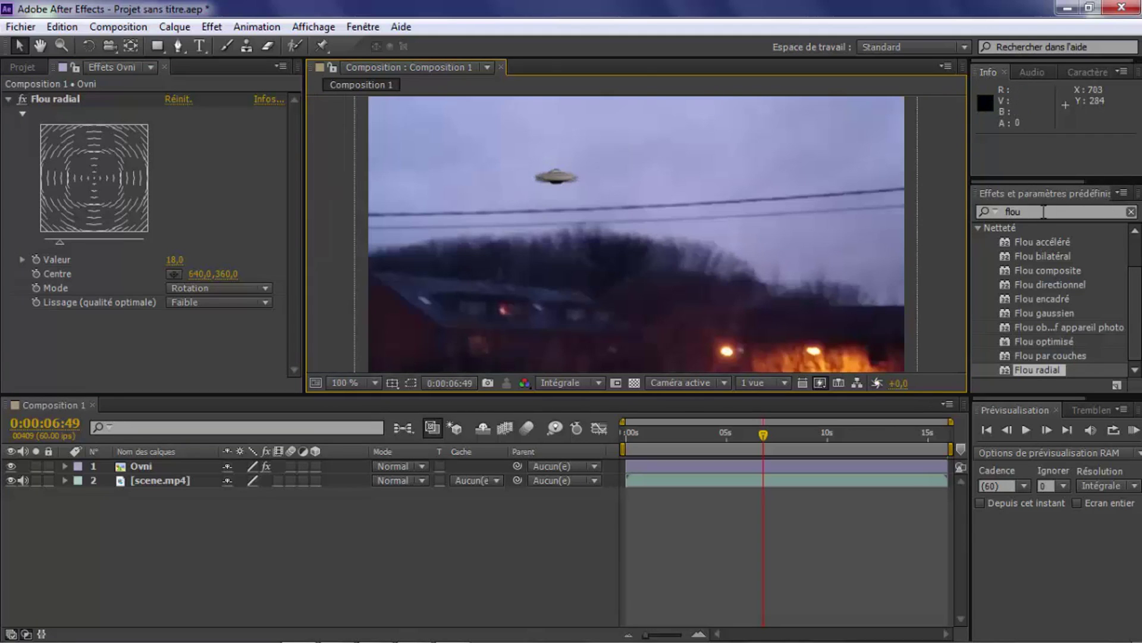
# - Apply the Flou artistique effect to the Ovni layer and set its Intensité to 203
pyautogui.click(145, 468)
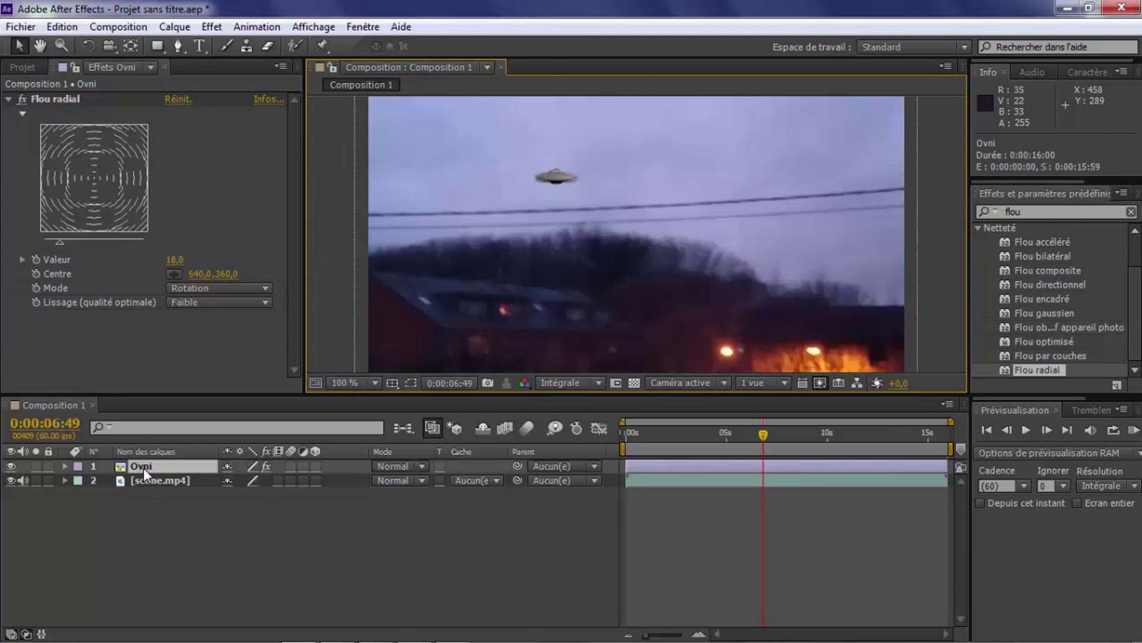
pyautogui.click(1065, 213)
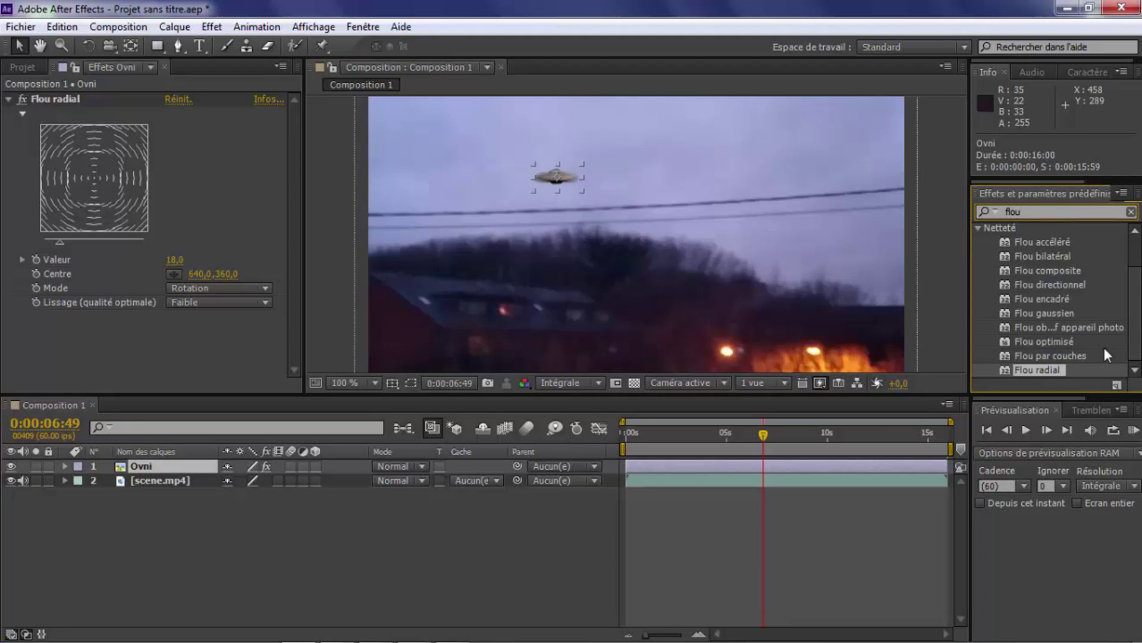
pyautogui.scroll(1, 1075, 284)
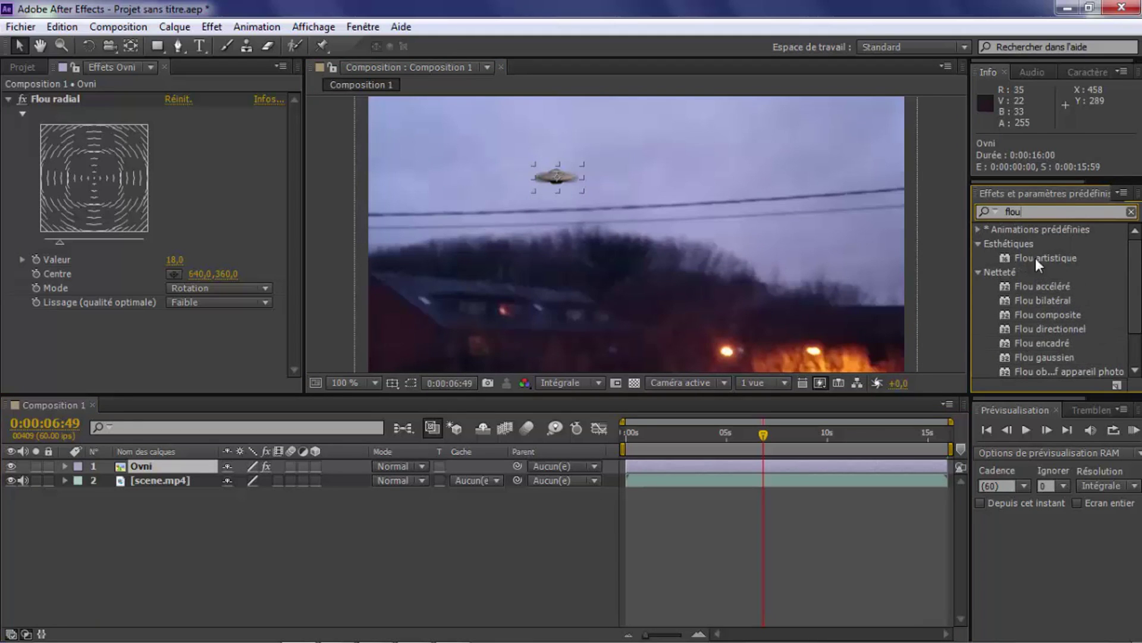
pyautogui.moveTo(1066, 259); pyautogui.dragTo(565, 178)
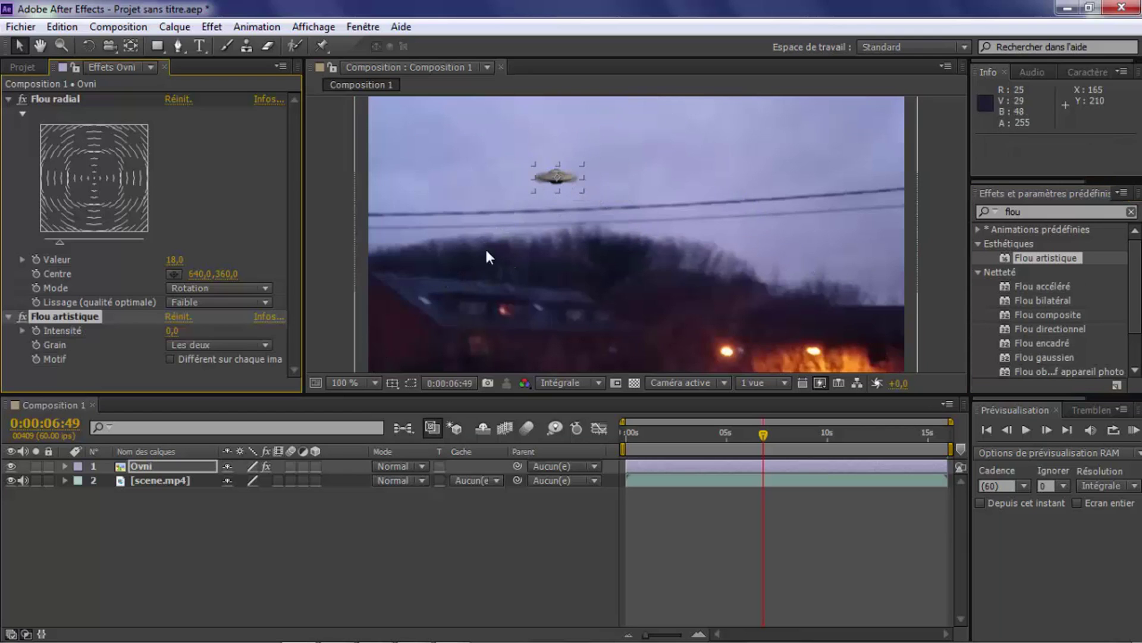
pyautogui.moveTo(172, 331); pyautogui.dragTo(250, 329)
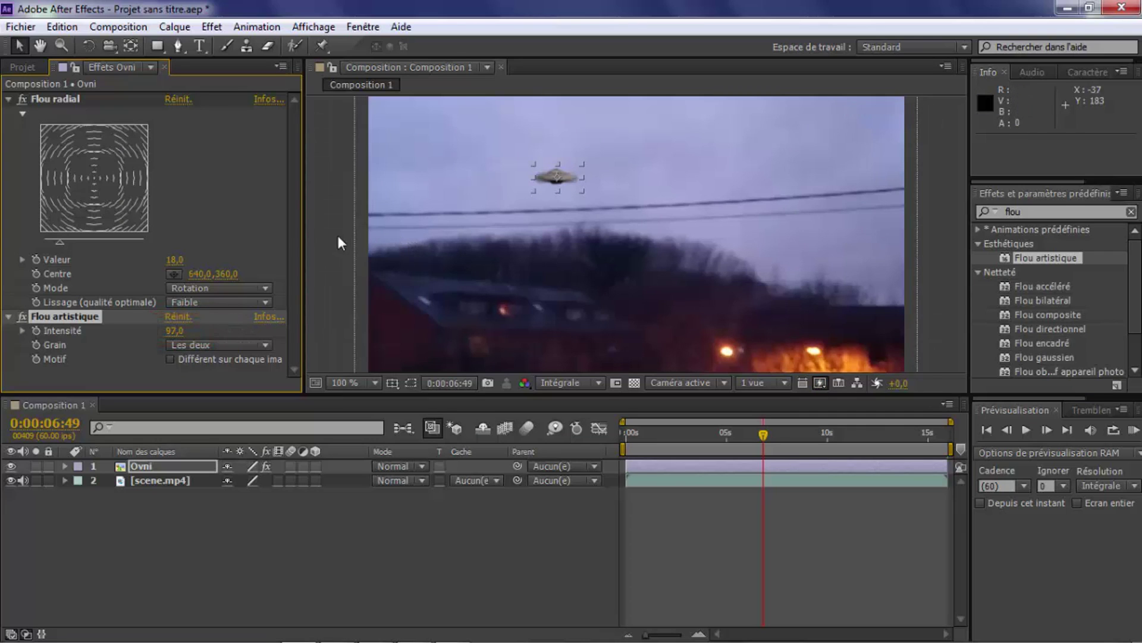
pyautogui.click(351, 219)
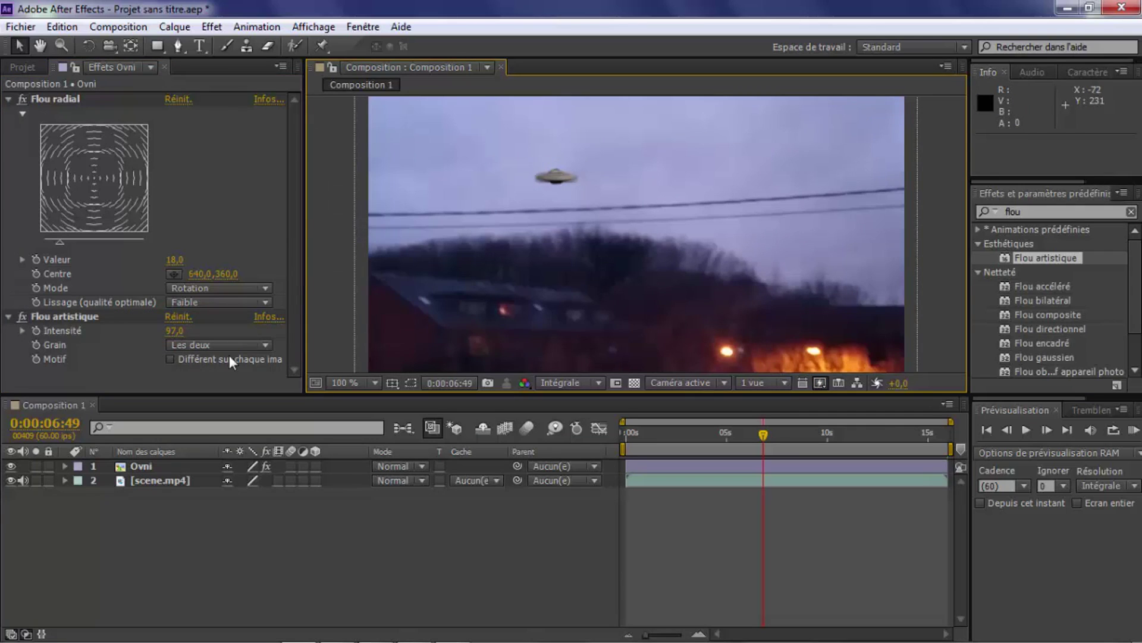
pyautogui.moveTo(173, 337); pyautogui.dragTo(235, 331)
# - Lower the Ovni layer's opacity to 52% and flatten its vertical scale to about 3.1%
pyautogui.click(141, 466)
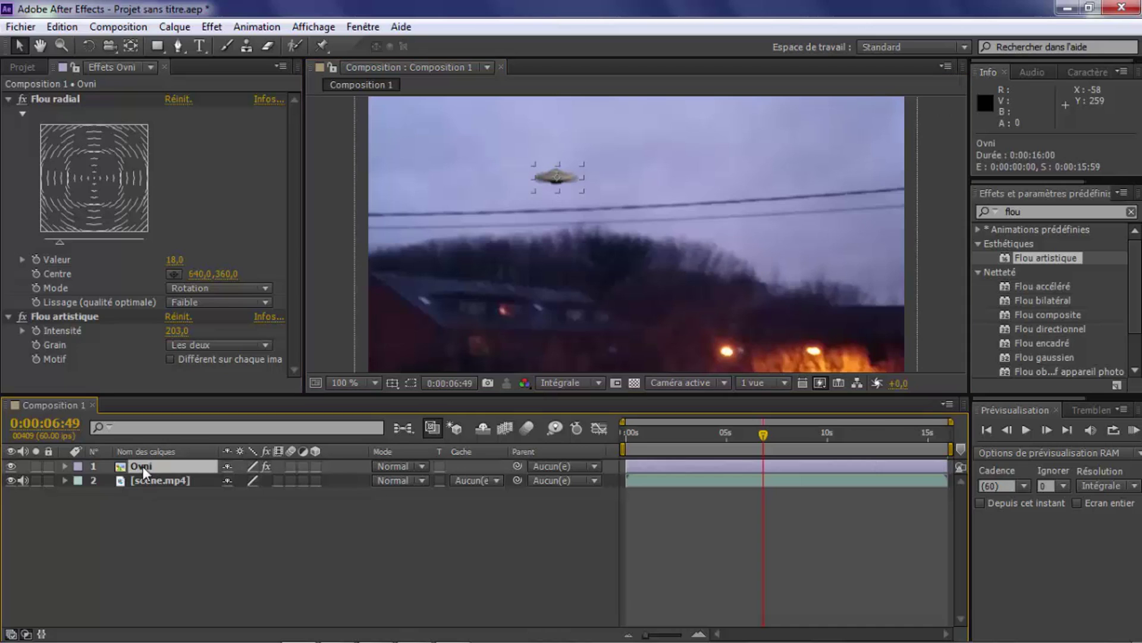
pyautogui.click(64, 467)
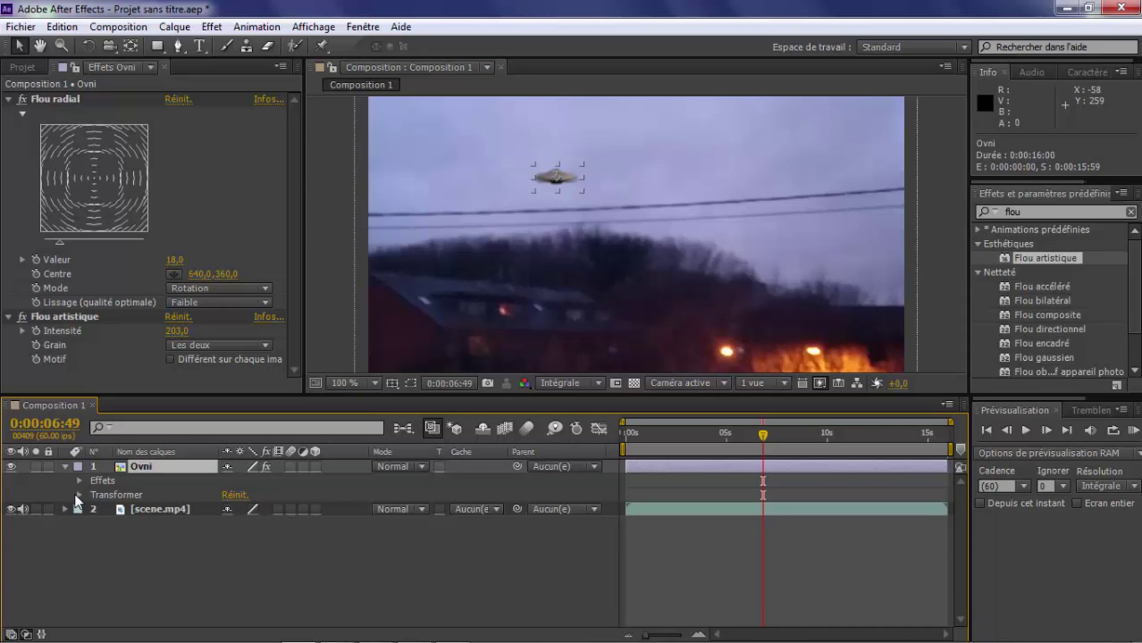
pyautogui.click(77, 494)
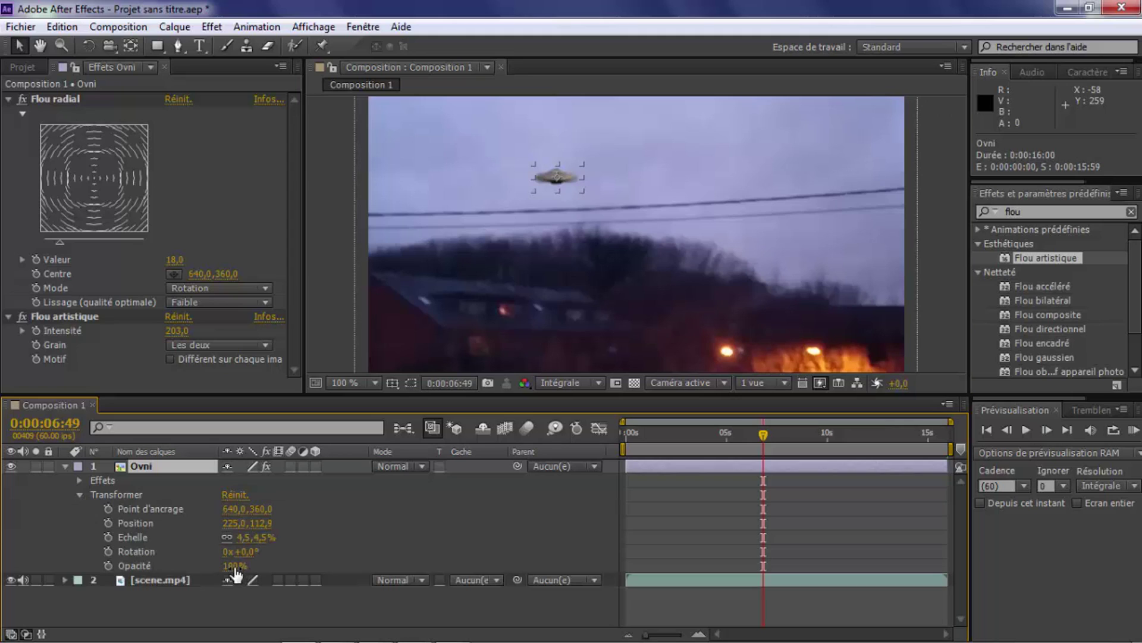
pyautogui.moveTo(228, 566); pyautogui.dragTo(212, 566)
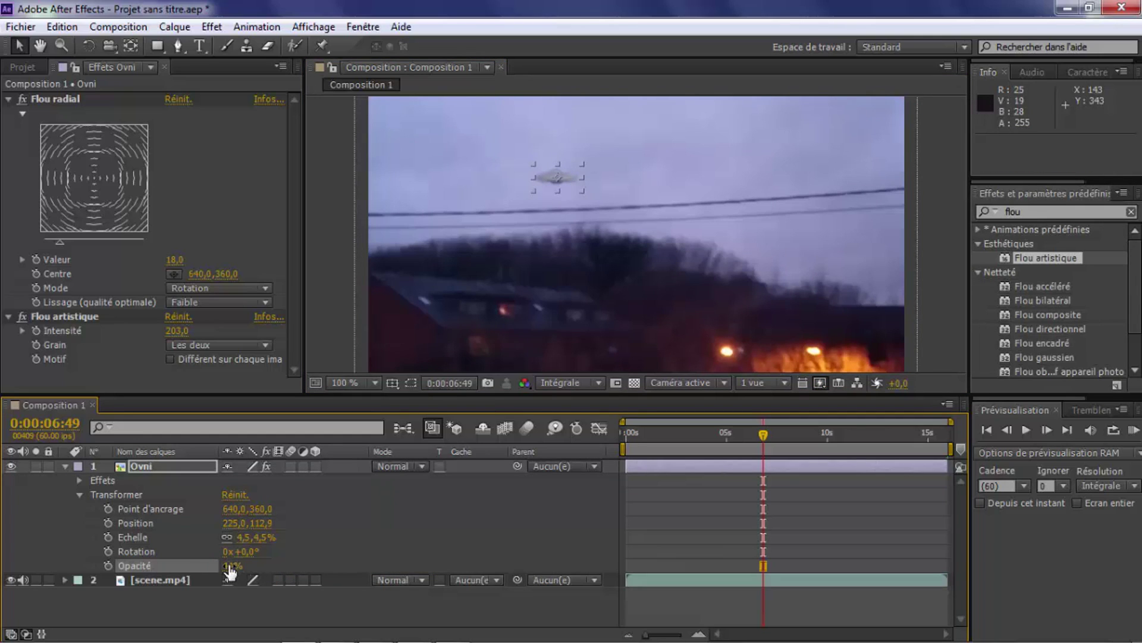
pyautogui.moveTo(230, 570); pyautogui.dragTo(237, 564)
pyautogui.click(340, 538)
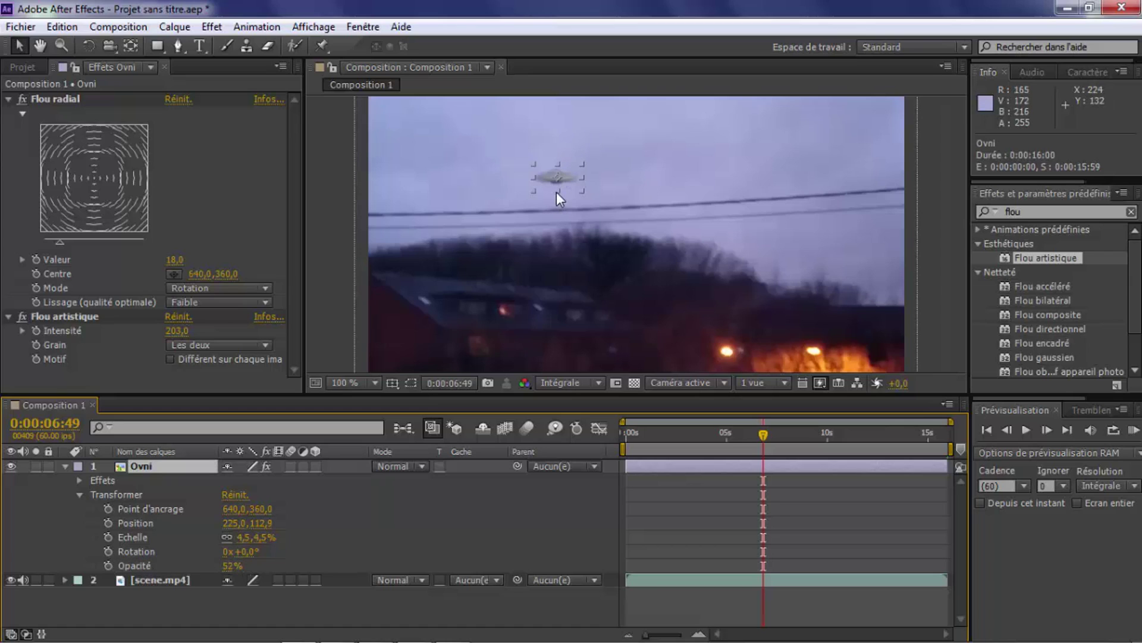
pyautogui.moveTo(557, 191); pyautogui.dragTo(557, 188)
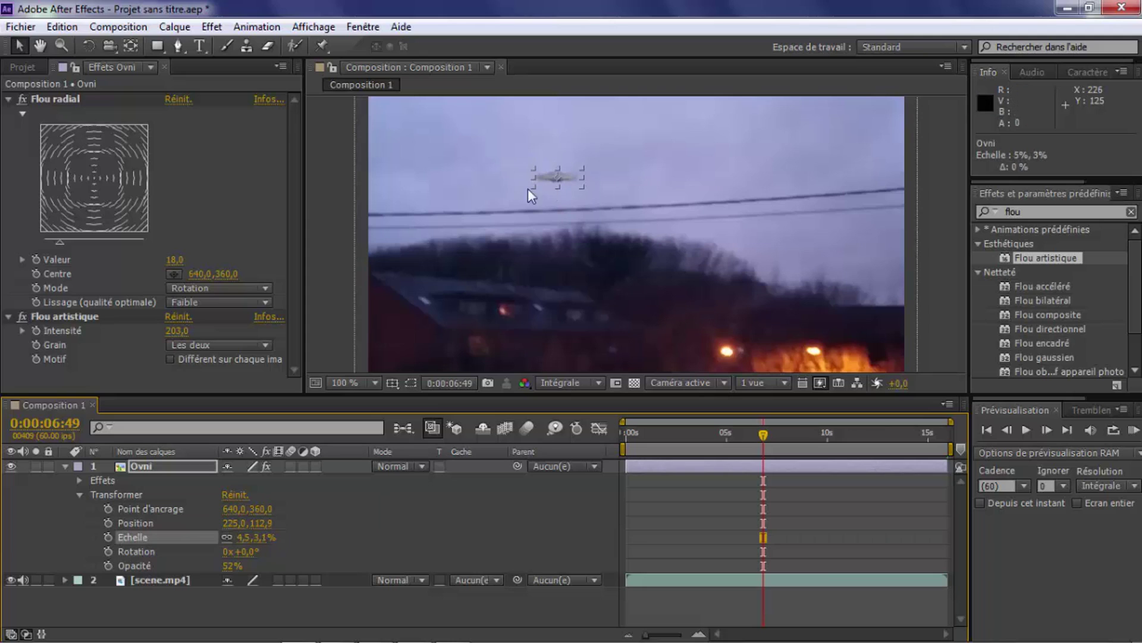
pyautogui.click(330, 181)
# - Find Luminosité et contraste with the search term "luminosit" and apply it to Ovni with Luminosité 3 and Contraste -34
pyautogui.click(1136, 212)
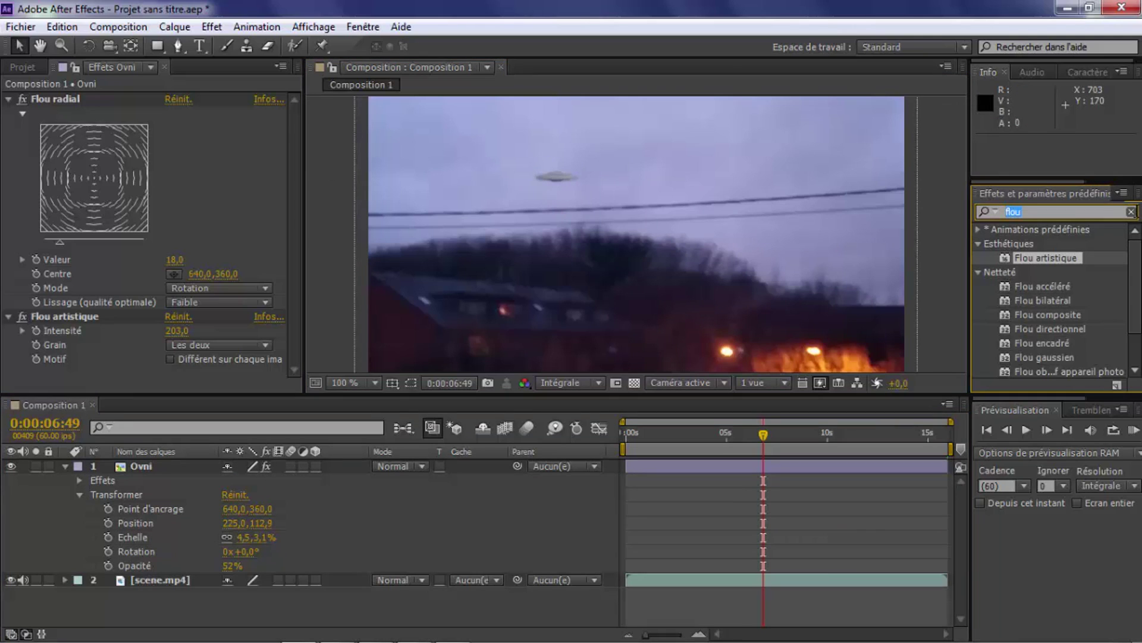
pyautogui.write('lumi')
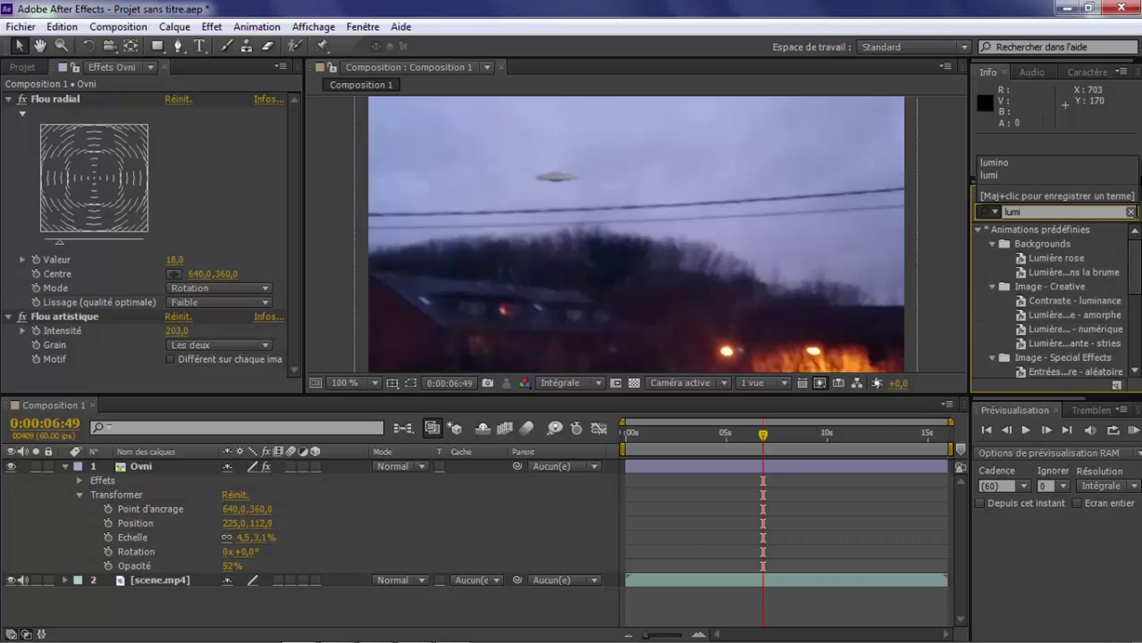
pyautogui.write('nosit')
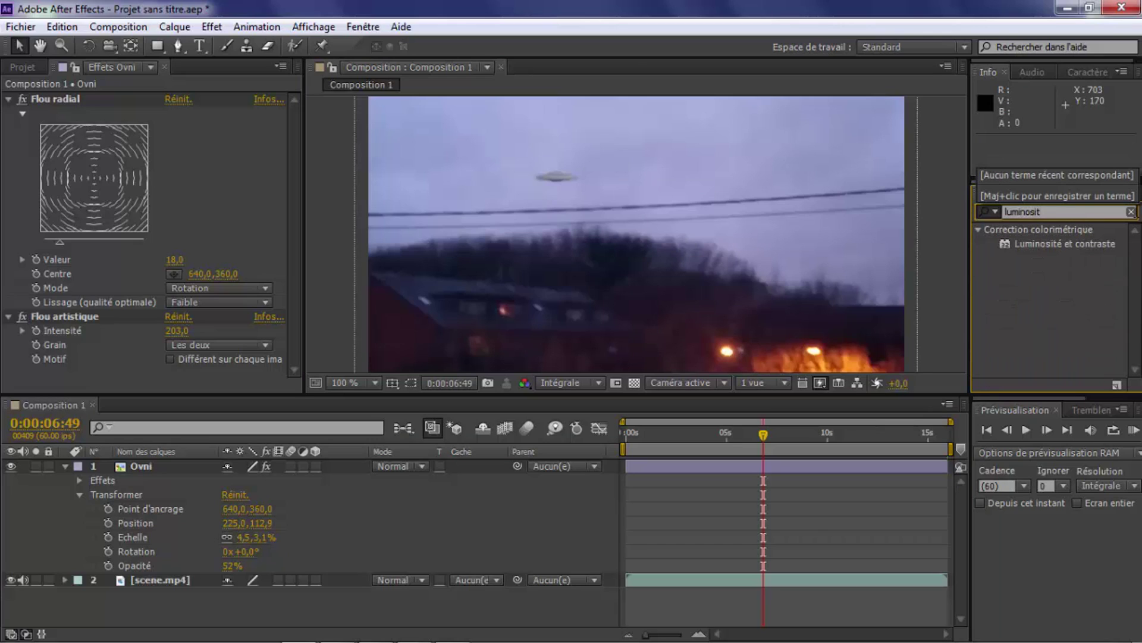
pyautogui.moveTo(1053, 243); pyautogui.dragTo(563, 176)
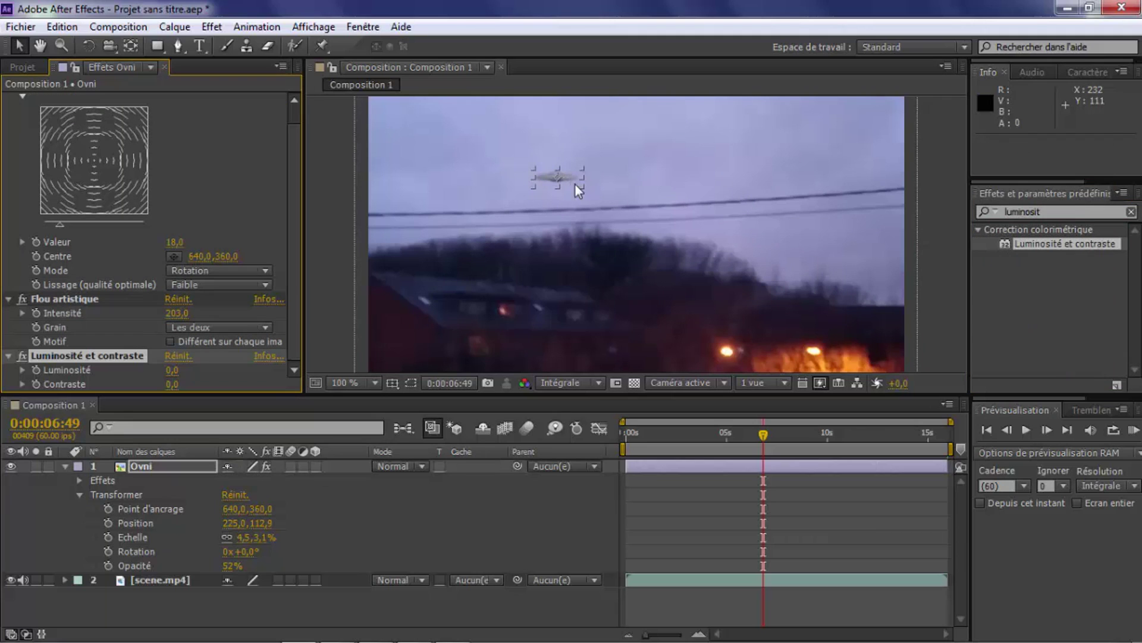
pyautogui.moveTo(171, 386)
pyautogui.mouseDown()
pyautogui.moveTo(143, 386)
pyautogui.moveTo(155, 371)
pyautogui.mouseUp()
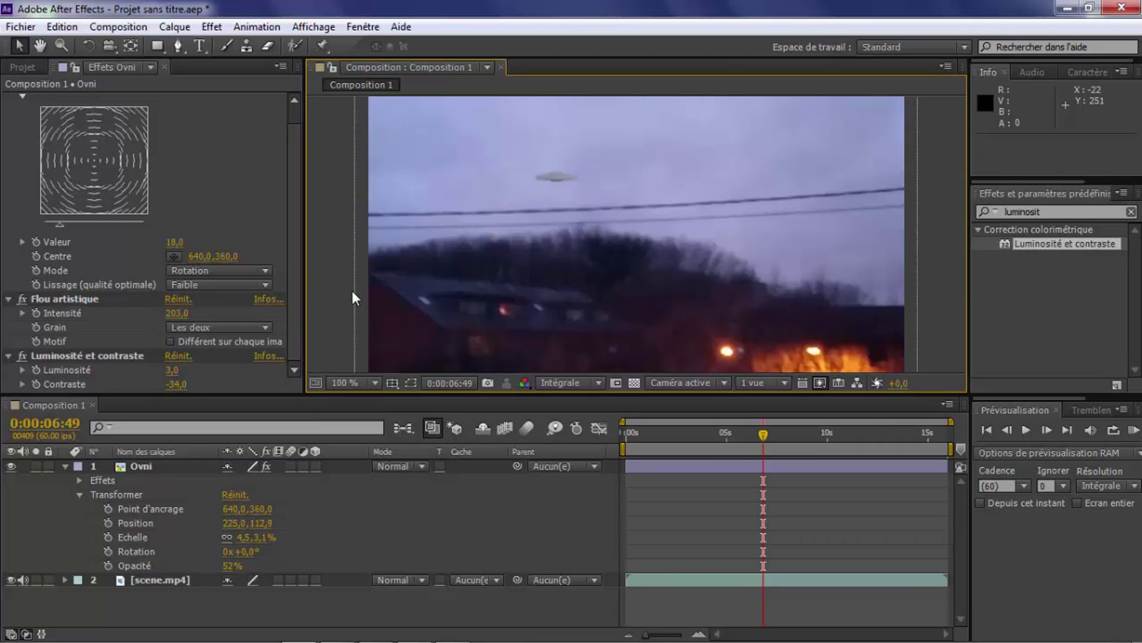
pyautogui.scroll(-1, 348, 290)
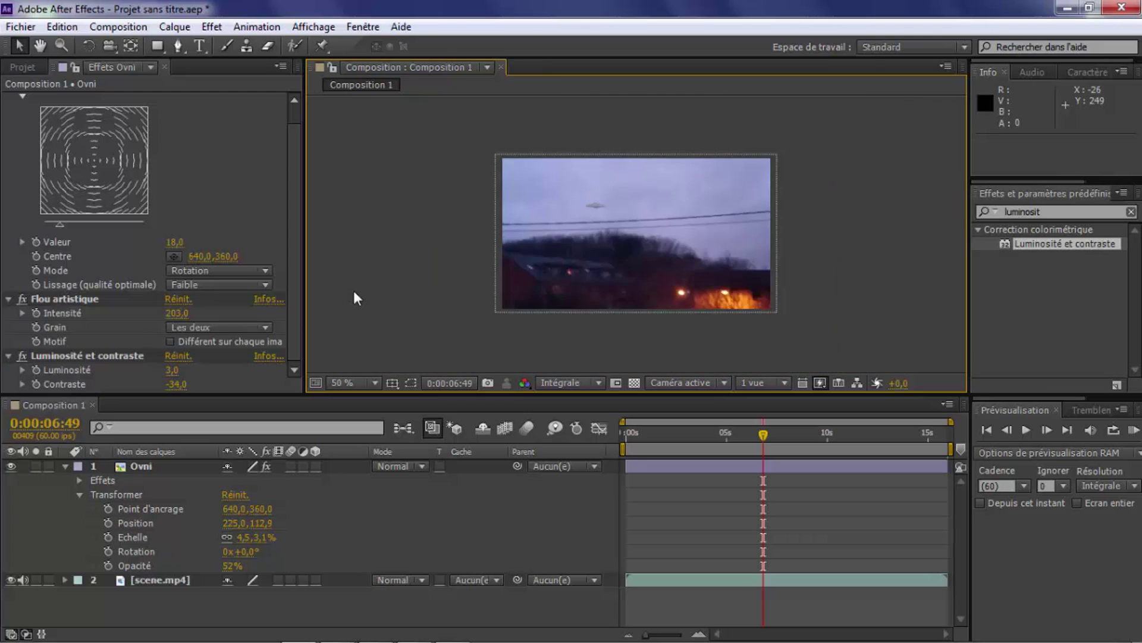
pyautogui.scroll(1, 473, 291)
pyautogui.scroll(2, 9, 99)
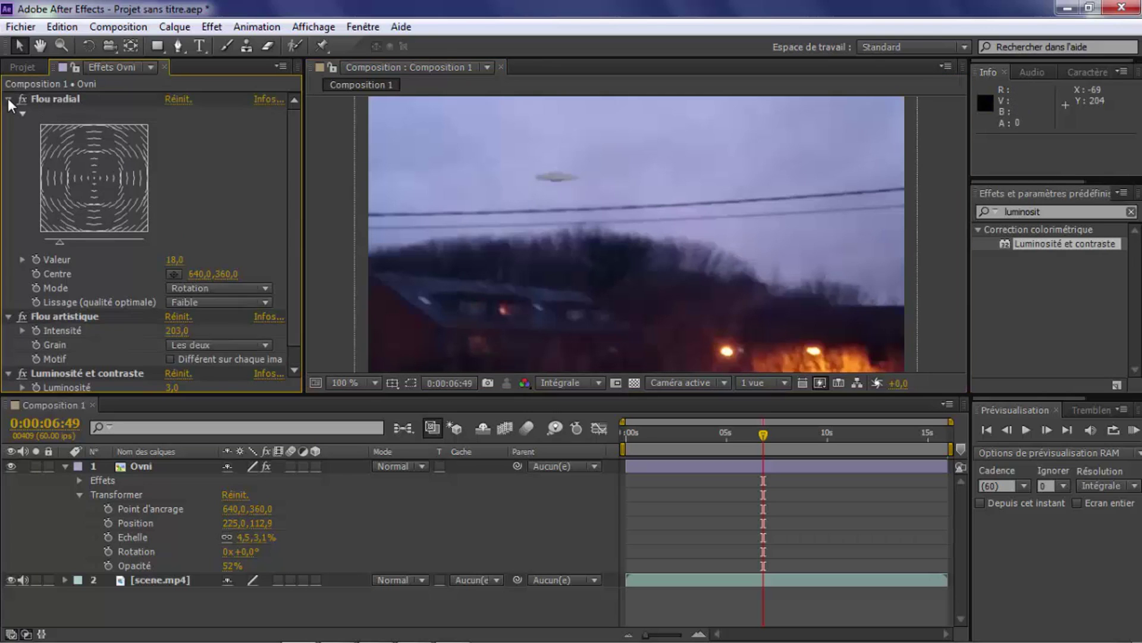
# - Collapse the settings of Flou radial, Flou artistique and Luminosité et contraste on the Ovni layer
pyautogui.click(8, 99)
pyautogui.click(8, 113)
pyautogui.click(8, 128)
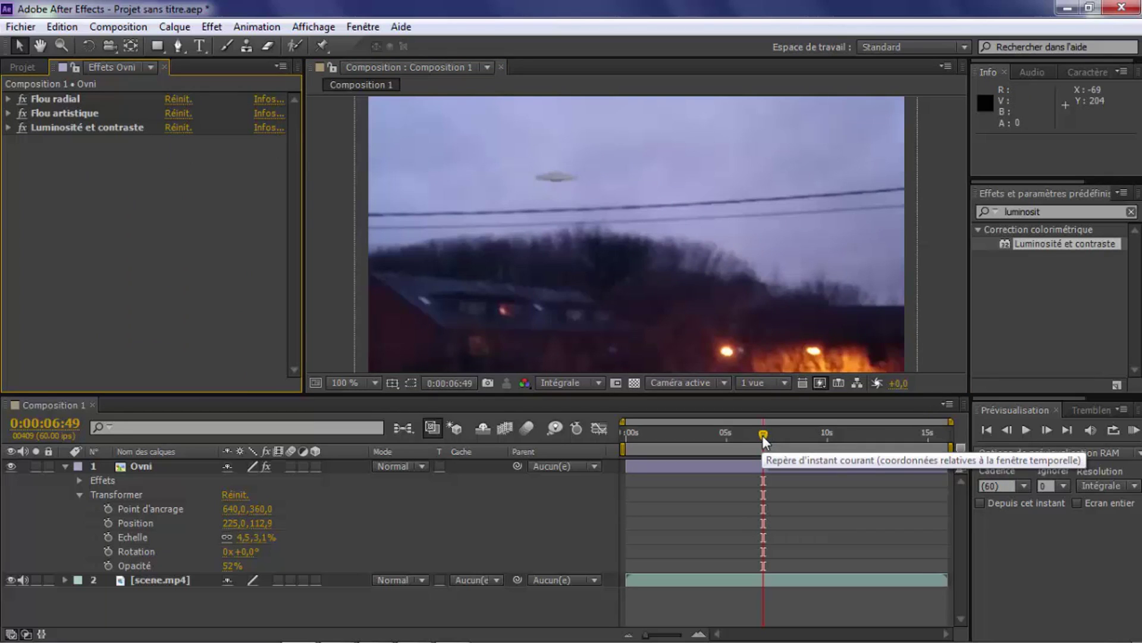
# - At 0:00:05:59, move Ovni outside the frame to about -35, 76 and start keyframing its Position and Echelle
pyautogui.moveTo(764, 436); pyautogui.dragTo(746, 437)
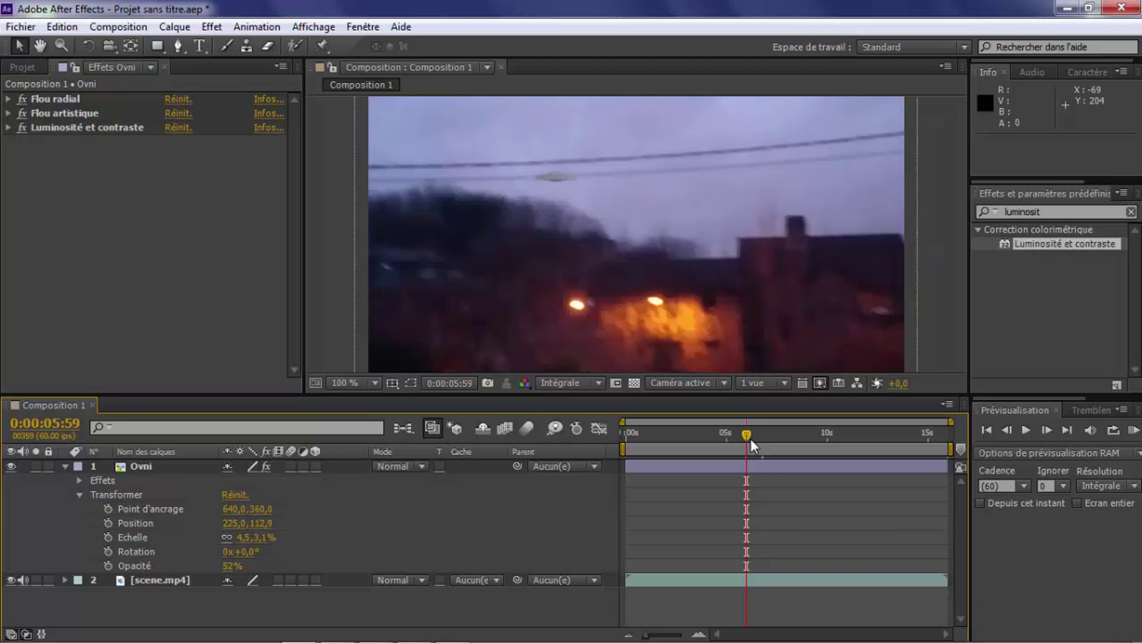
pyautogui.click(152, 468)
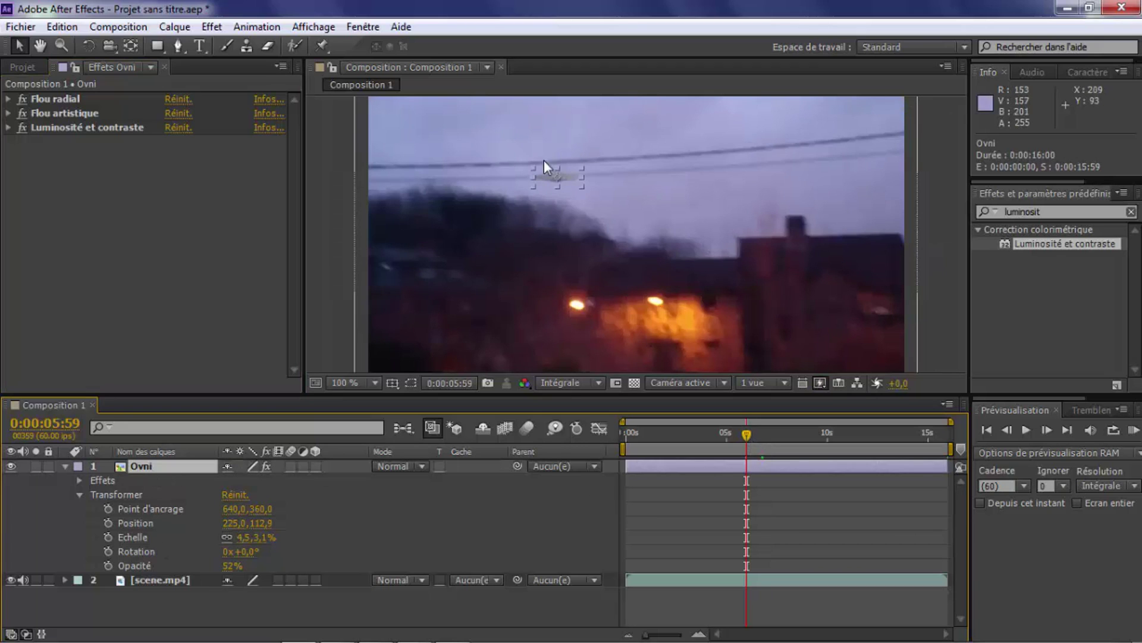
pyautogui.moveTo(565, 179); pyautogui.dragTo(346, 147)
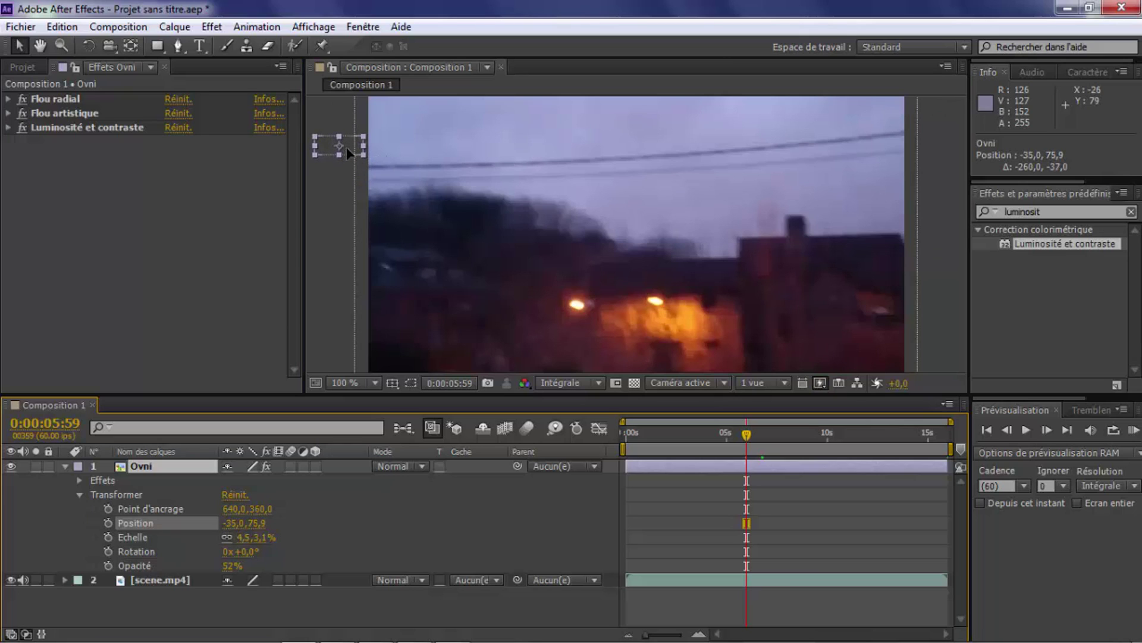
pyautogui.click(107, 523)
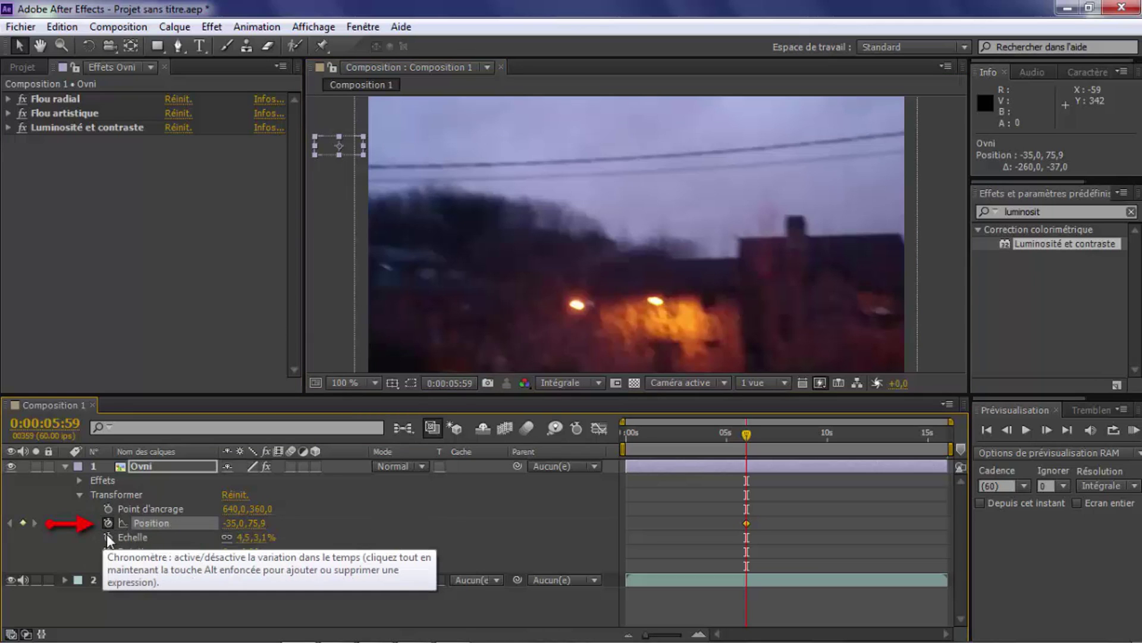
pyautogui.click(108, 537)
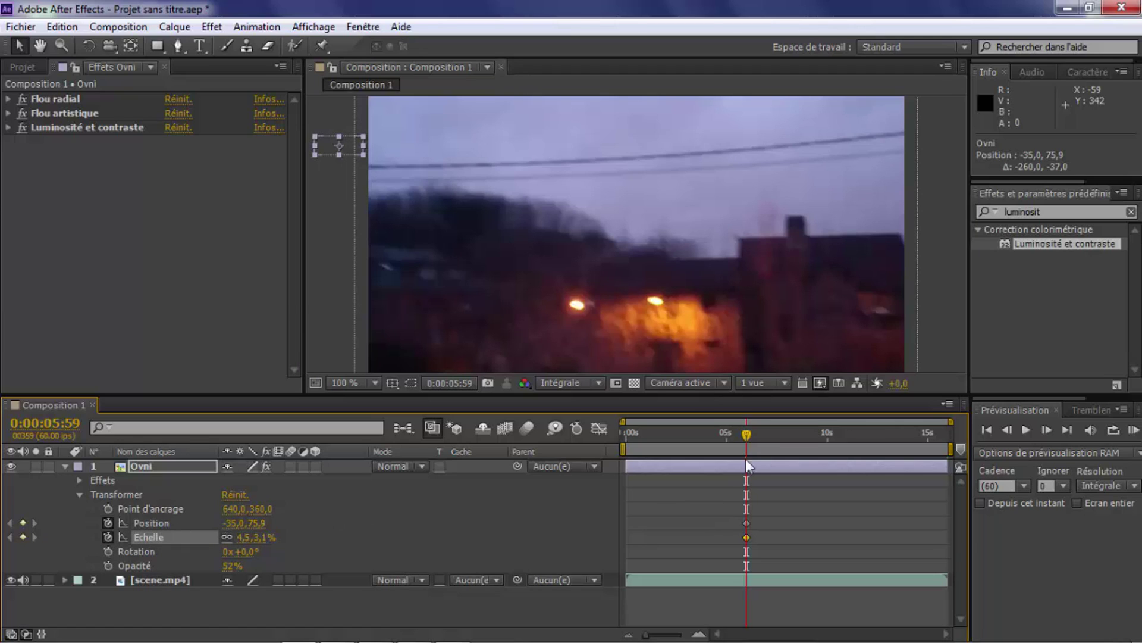
# - At 0:00:07:34, keyframe the Ovni layer's position in the sky above the cables at about 302, 125
pyautogui.moveTo(747, 433); pyautogui.dragTo(778, 435)
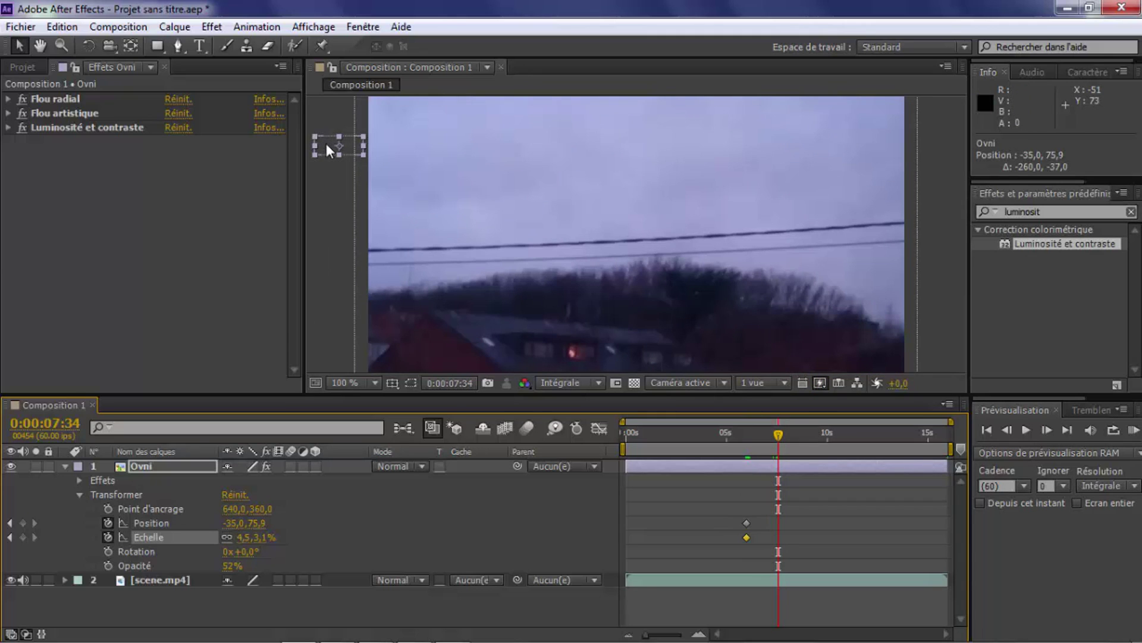
pyautogui.moveTo(326, 144); pyautogui.dragTo(608, 184)
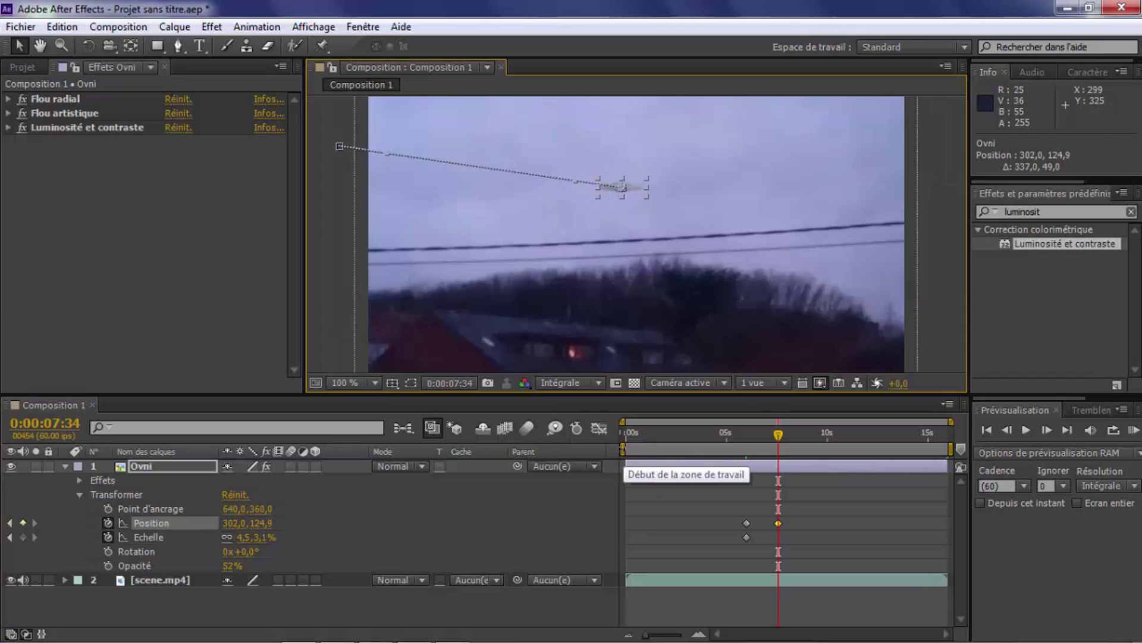
# - Start the work area at about 0:00:05:47 and play a RAM preview of the saucer's flight
pyautogui.moveTo(622, 447); pyautogui.dragTo(739, 448)
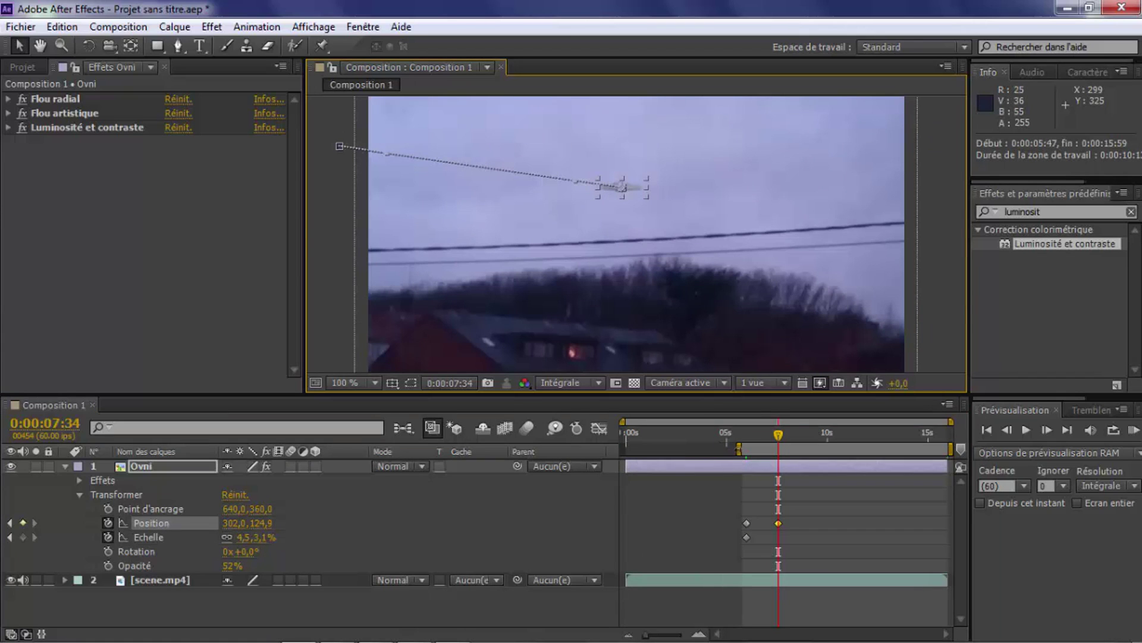
pyautogui.click(1134, 431)
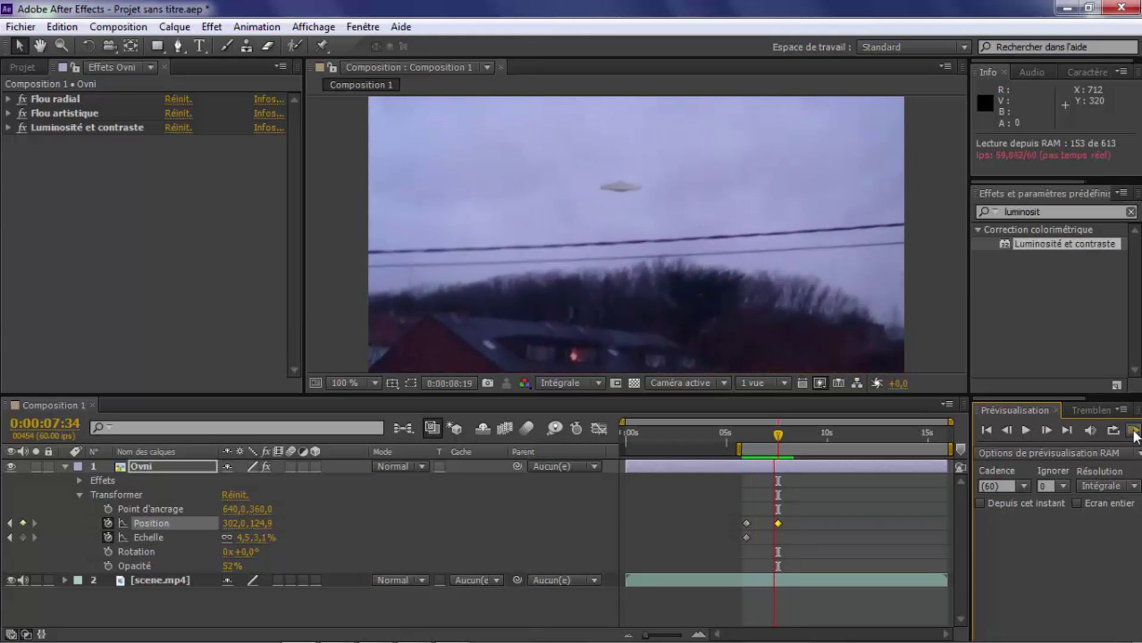
pyautogui.click(1135, 434)
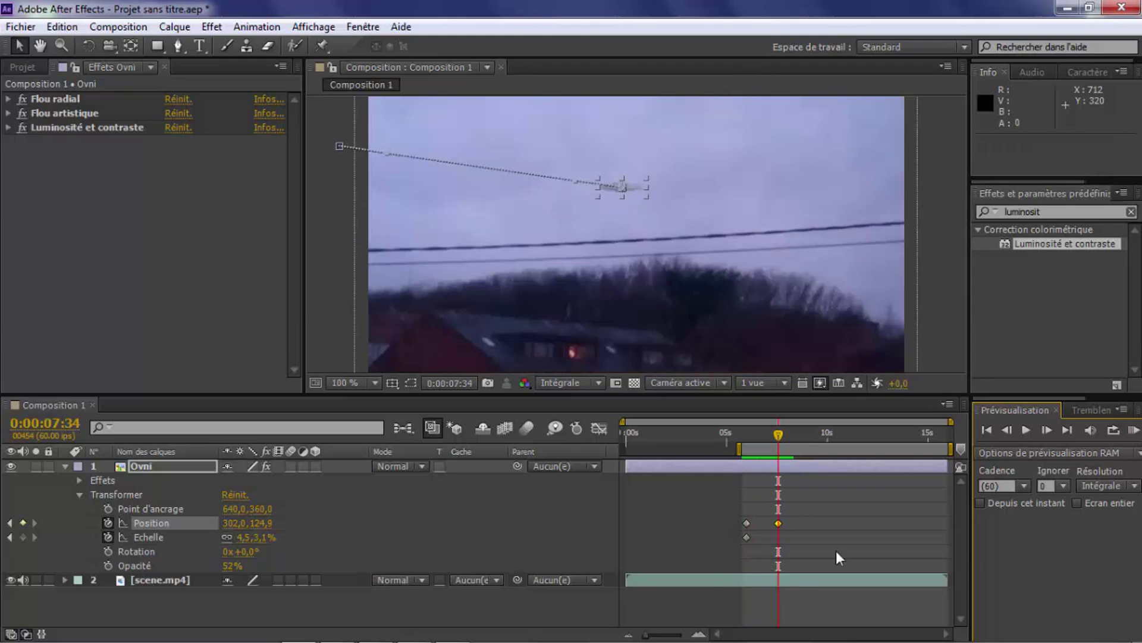
# - At 0:00:07:34, add an Echelle keyframe that holds the Ovni layer's current scale
pyautogui.click(701, 537)
pyautogui.moveTo(777, 433); pyautogui.dragTo(826, 437)
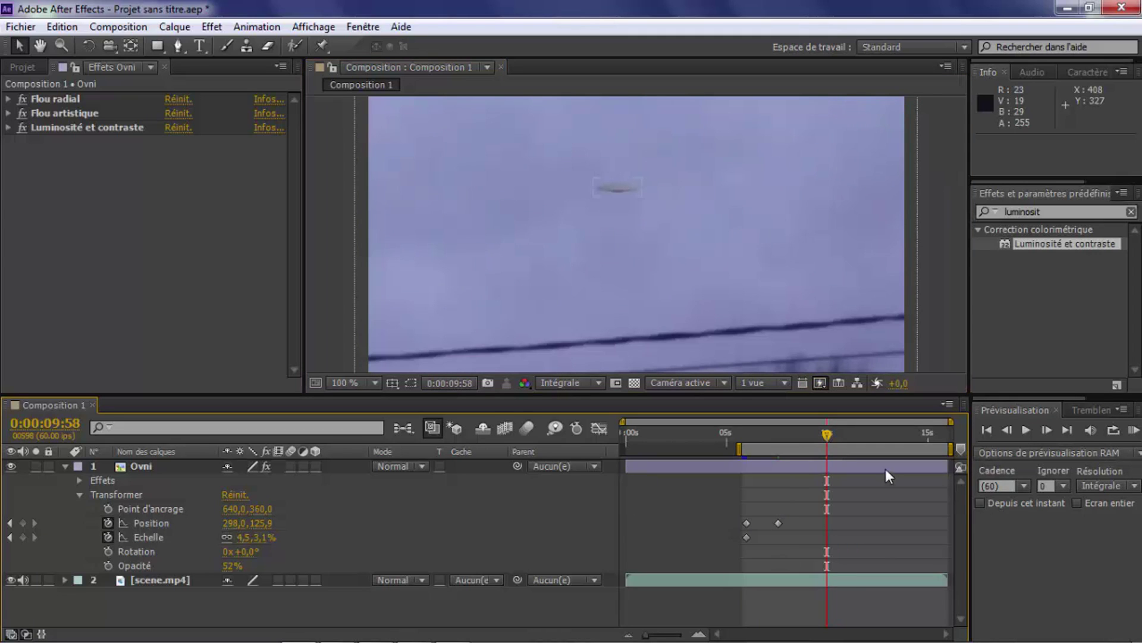
pyautogui.moveTo(827, 435); pyautogui.dragTo(778, 441)
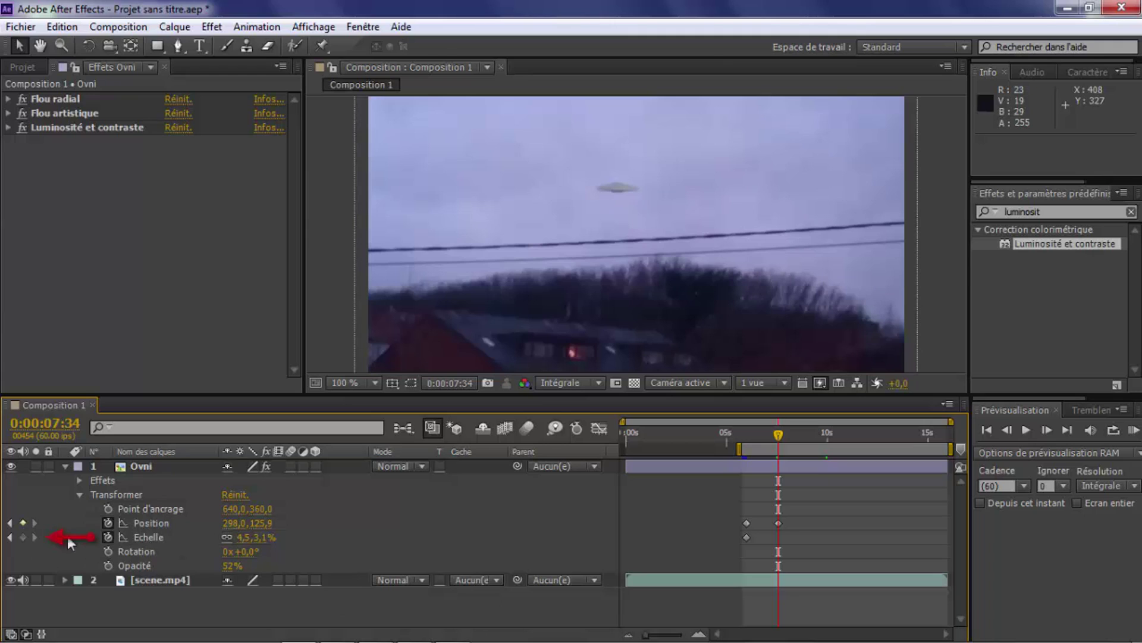
pyautogui.click(24, 537)
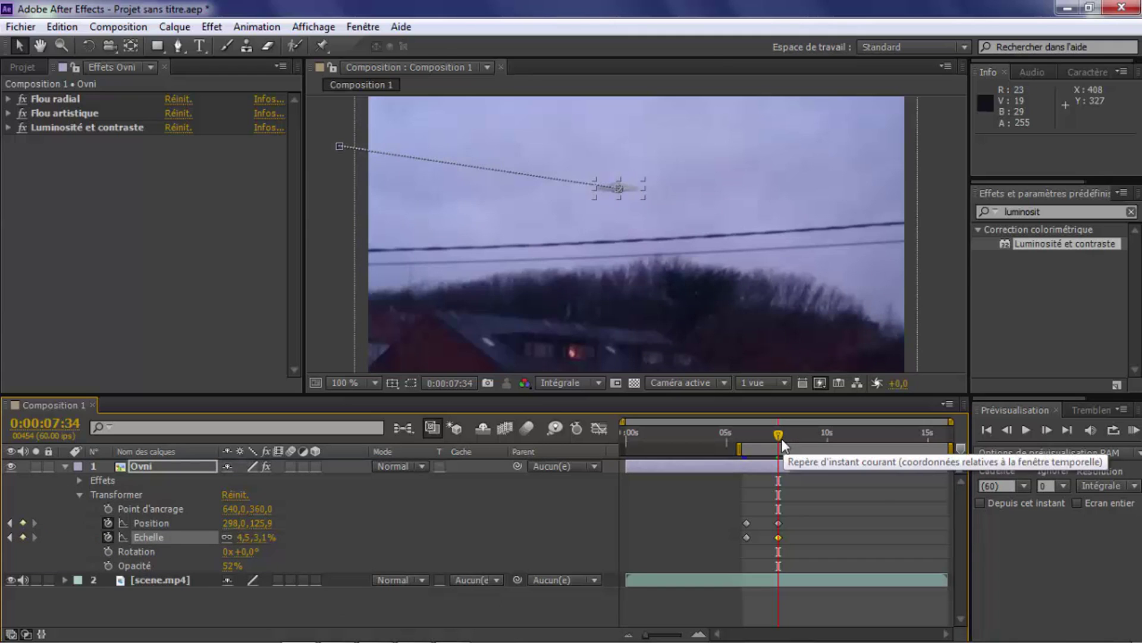
# - At 0:00:08:26, keyframe the Ovni layer's Echelle at 10 % and play a RAM preview of the enlargement
pyautogui.moveTo(777, 435)
pyautogui.mouseDown()
pyautogui.moveTo(812, 433)
pyautogui.moveTo(796, 437)
pyautogui.mouseUp()
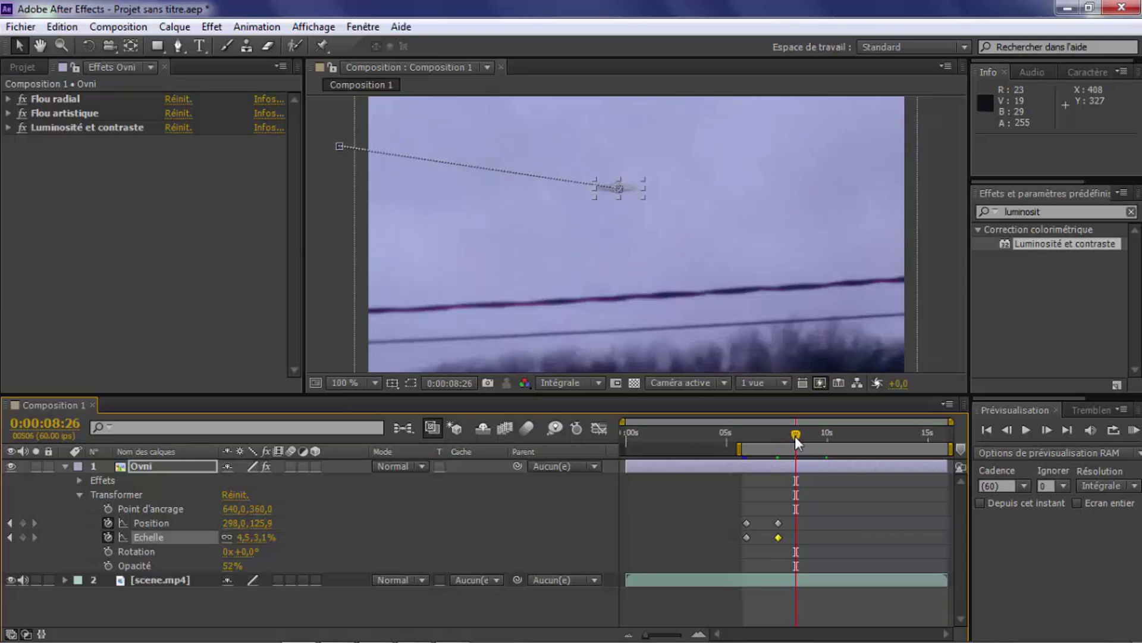
pyautogui.click(243, 537)
pyautogui.write('4,5')
pyautogui.click(338, 537)
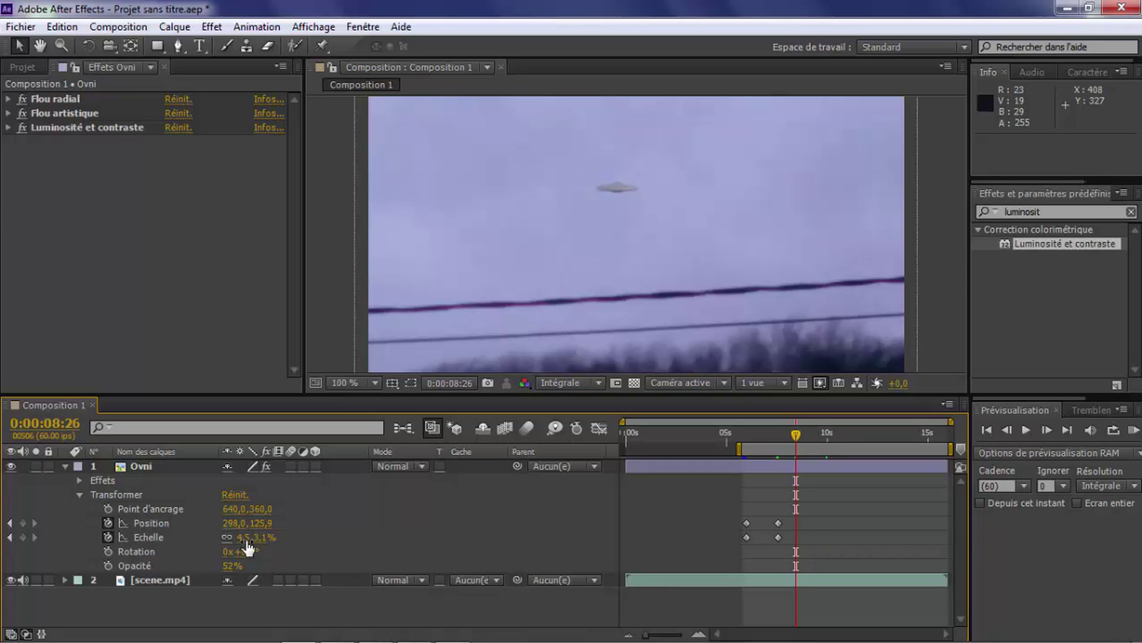
pyautogui.click(246, 539)
pyautogui.write('10')
pyautogui.click(326, 537)
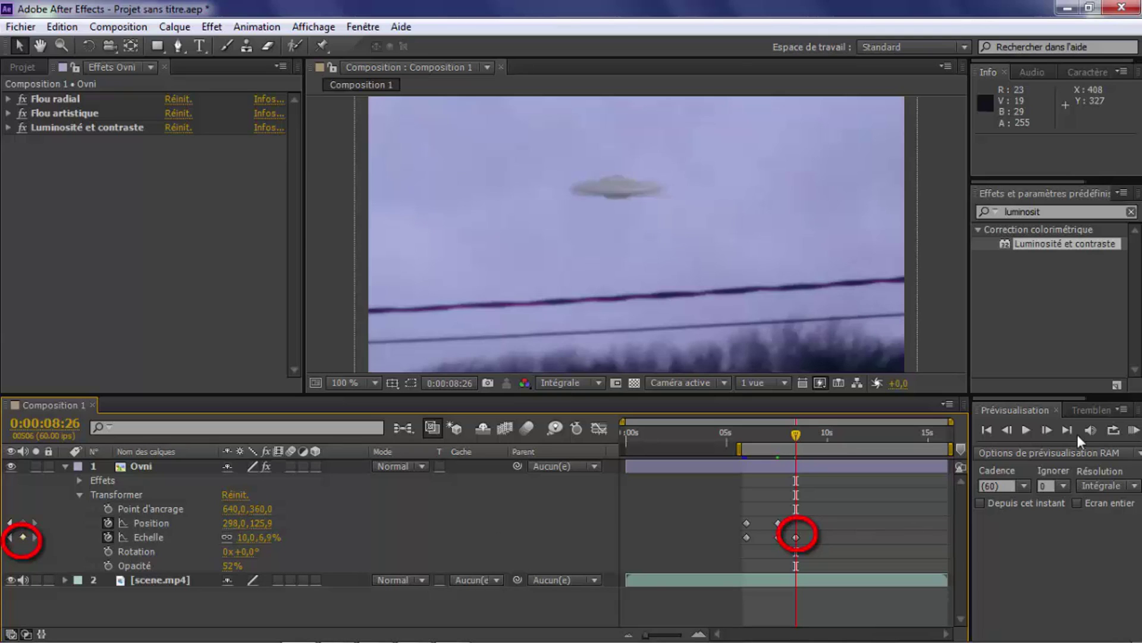
pyautogui.click(1134, 430)
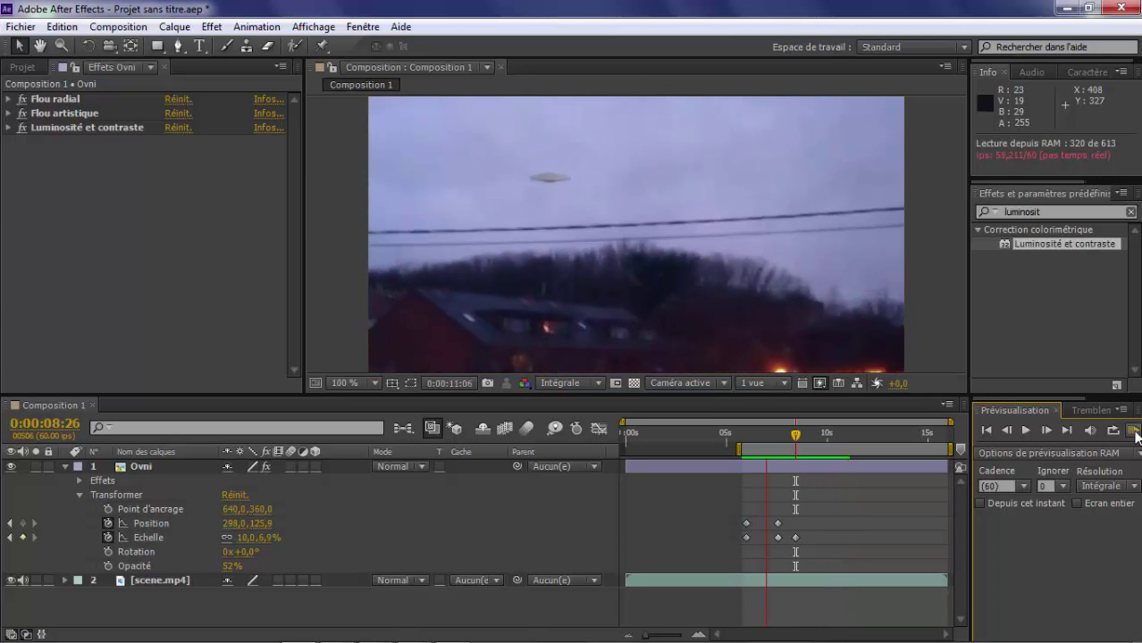
# - Keyframe small hovering shifts of the Ovni layer's Position: about 300, 133 at 0:00:08:36 and about 296, 133 at 0:00:08:49
pyautogui.moveTo(797, 433)
pyautogui.mouseDown()
pyautogui.moveTo(838, 437)
pyautogui.moveTo(797, 440)
pyautogui.mouseUp()
pyautogui.moveTo(811, 441)
pyautogui.mouseDown()
pyautogui.moveTo(823, 441)
pyautogui.moveTo(797, 441)
pyautogui.mouseUp()
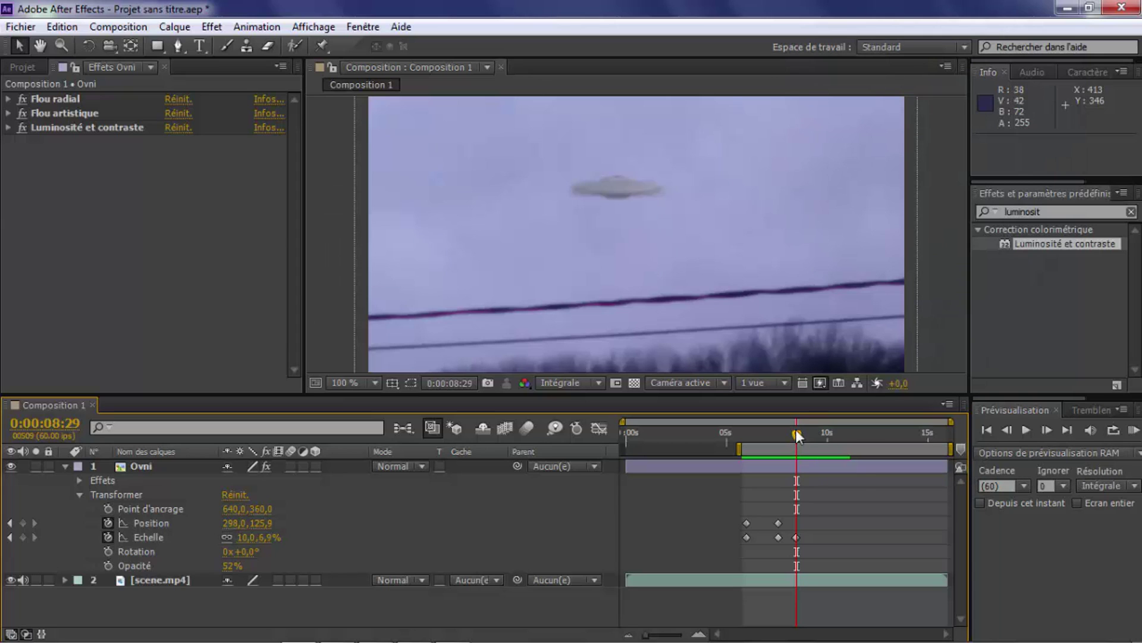
pyautogui.moveTo(797, 429); pyautogui.dragTo(799, 430)
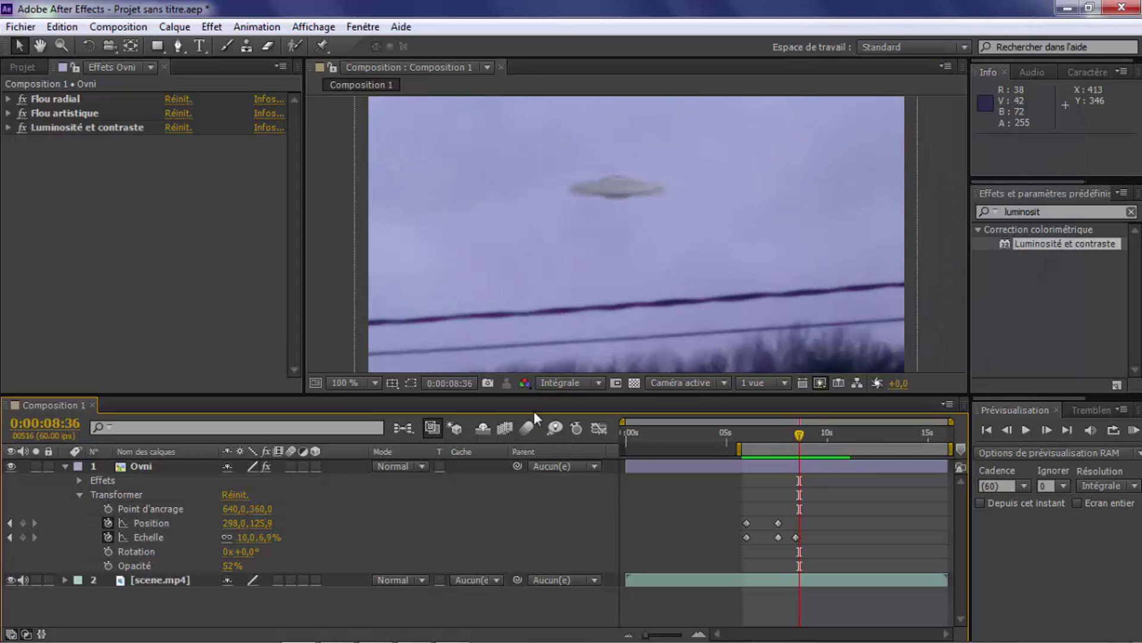
pyautogui.click(164, 466)
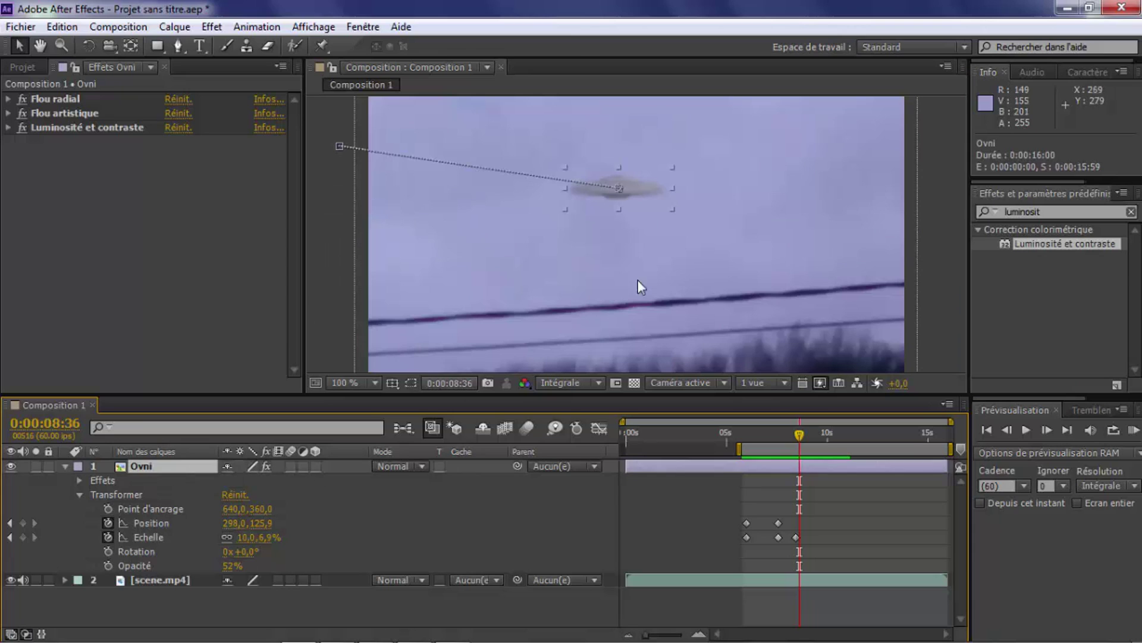
pyautogui.moveTo(630, 187); pyautogui.dragTo(630, 190)
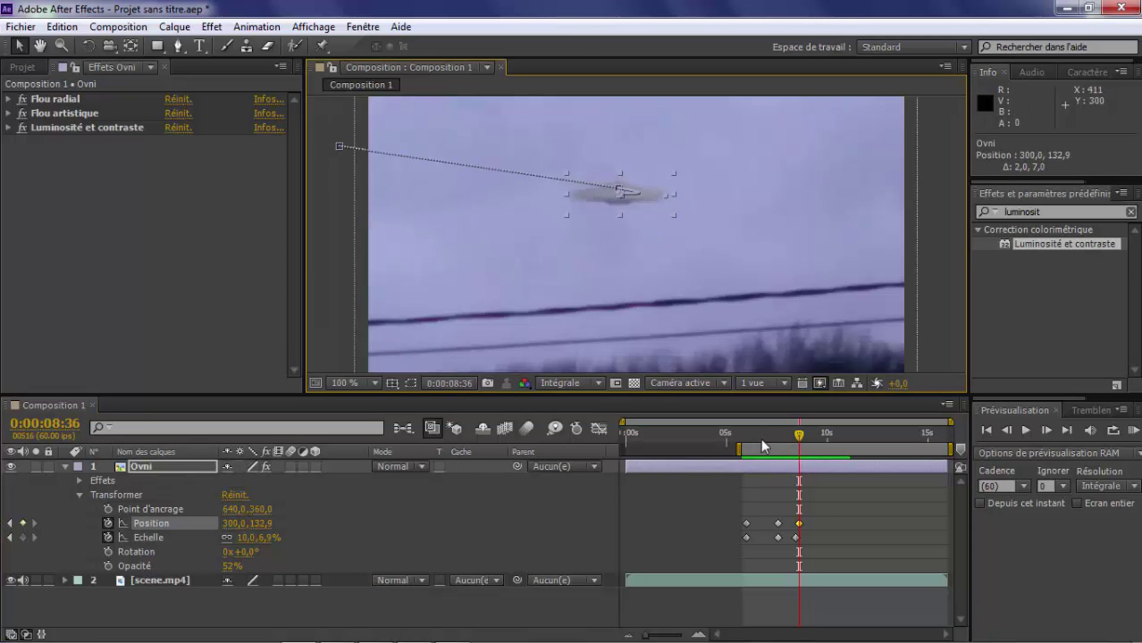
pyautogui.moveTo(798, 432); pyautogui.dragTo(804, 433)
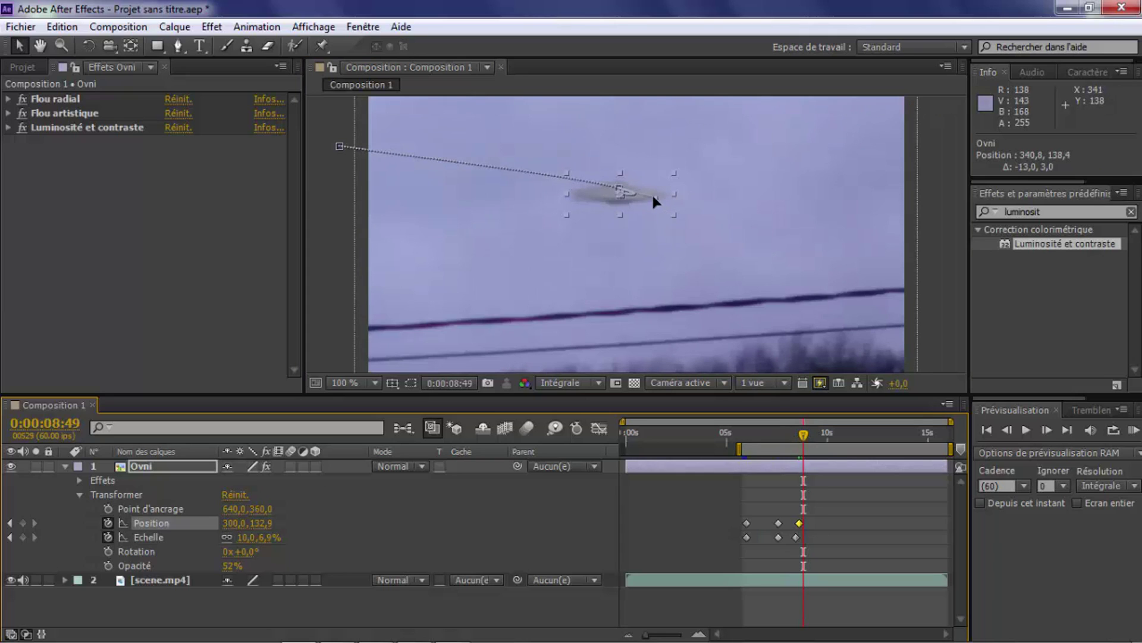
pyautogui.moveTo(651, 195); pyautogui.dragTo(654, 188)
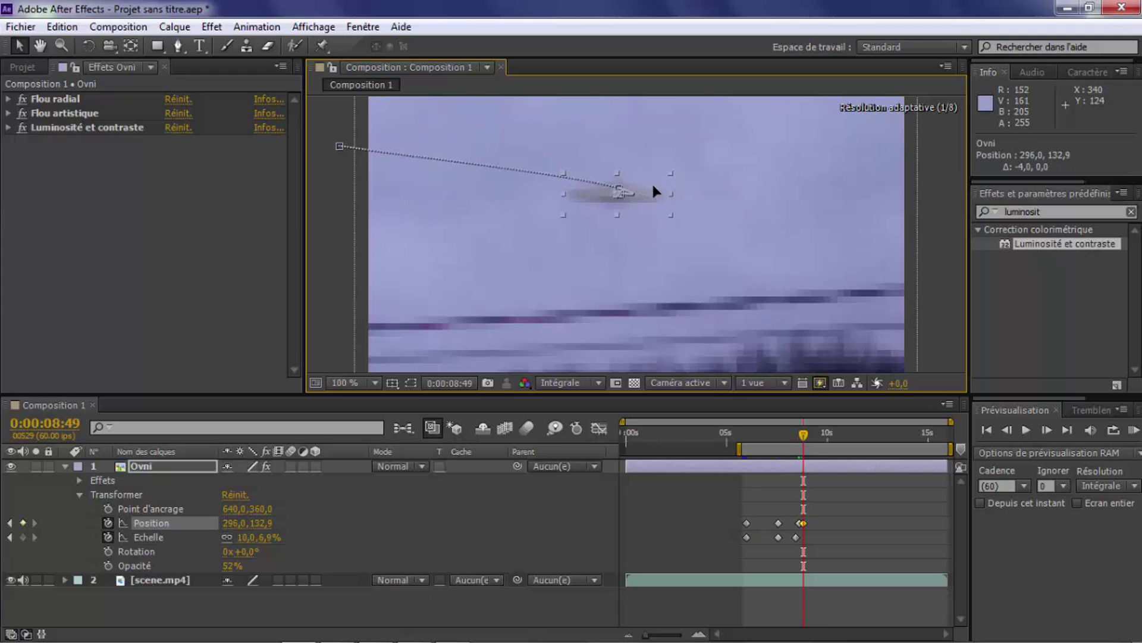
# - Continue the Ovni layer's drift with Position keyframes of about 285, 141 at 0:00:09:11 and 284, 141 at 0:00:09:21
pyautogui.moveTo(798, 431); pyautogui.dragTo(813, 435)
pyautogui.moveTo(647, 197); pyautogui.dragTo(636, 203)
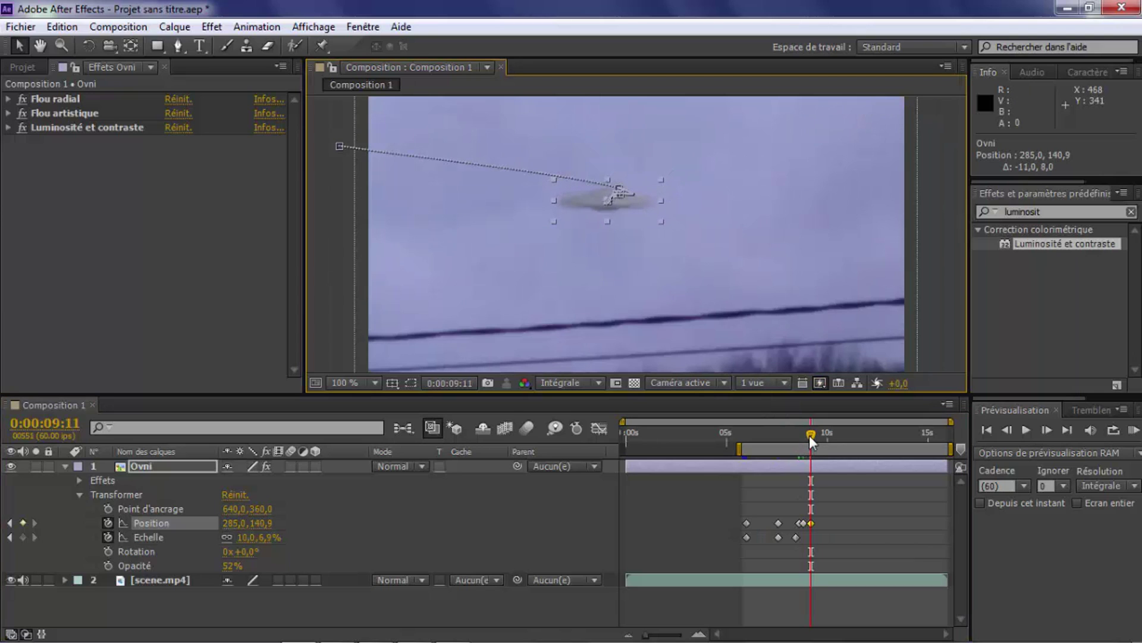
pyautogui.moveTo(809, 434); pyautogui.dragTo(812, 434)
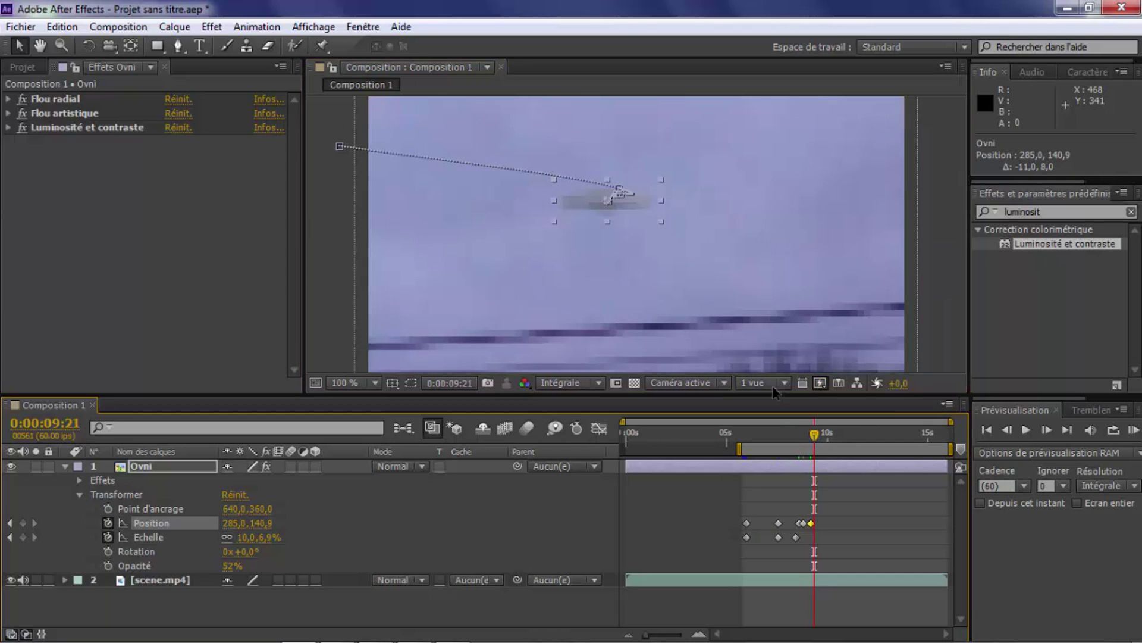
pyautogui.moveTo(640, 199); pyautogui.dragTo(639, 200)
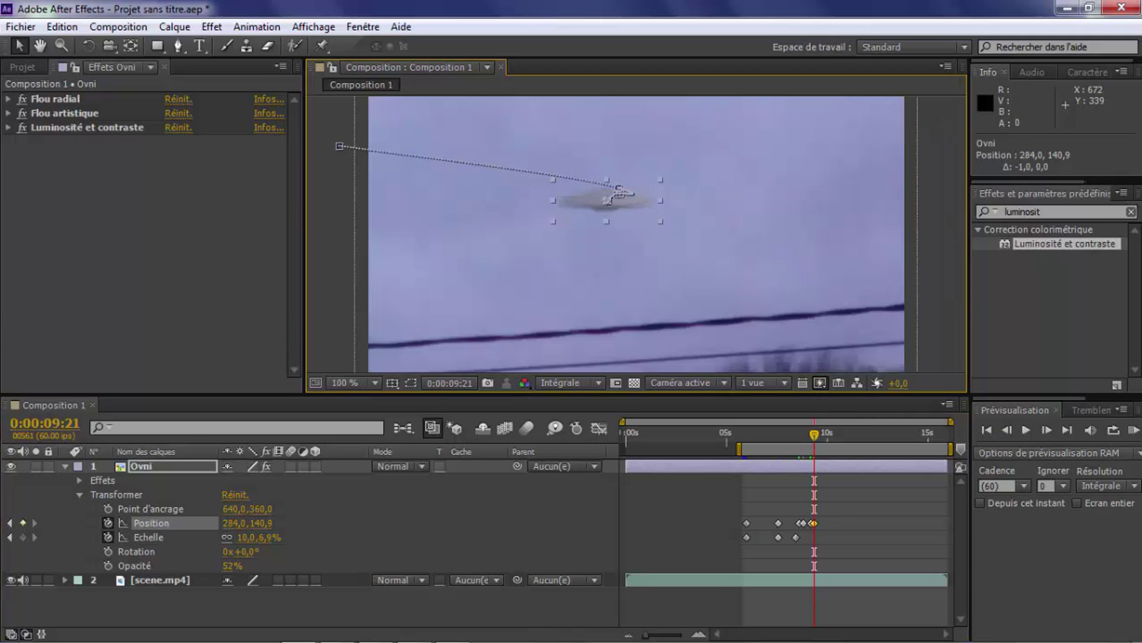
# - Start the work area at about 0:00:08:14 and play a RAM preview of the saucer's hovering
pyautogui.moveTo(769, 447); pyautogui.dragTo(789, 447)
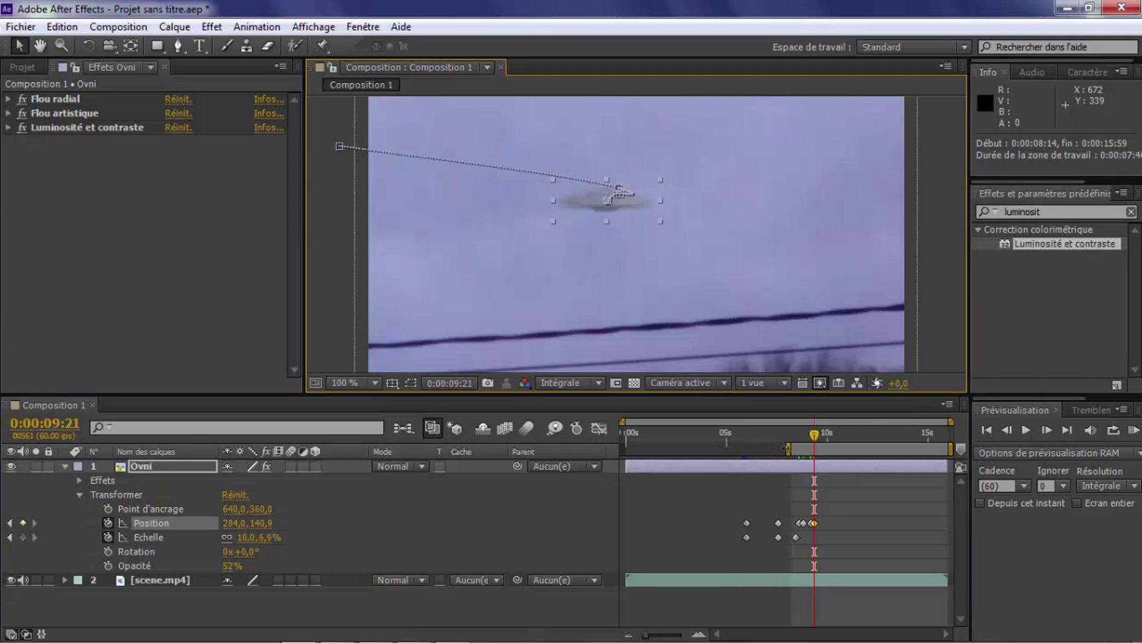
pyautogui.click(1135, 431)
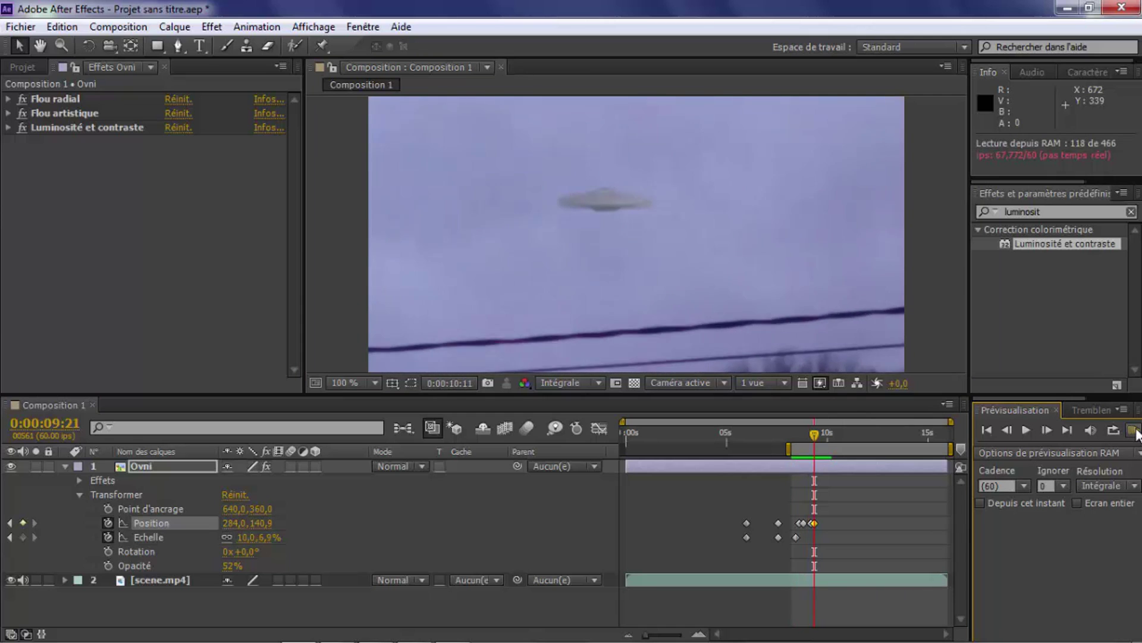
pyautogui.click(814, 437)
# - At 0:00:11:31, add Position and Echelle keyframes that hold the Ovni layer's current values before the camera pans away
pyautogui.moveTo(812, 437); pyautogui.dragTo(858, 434)
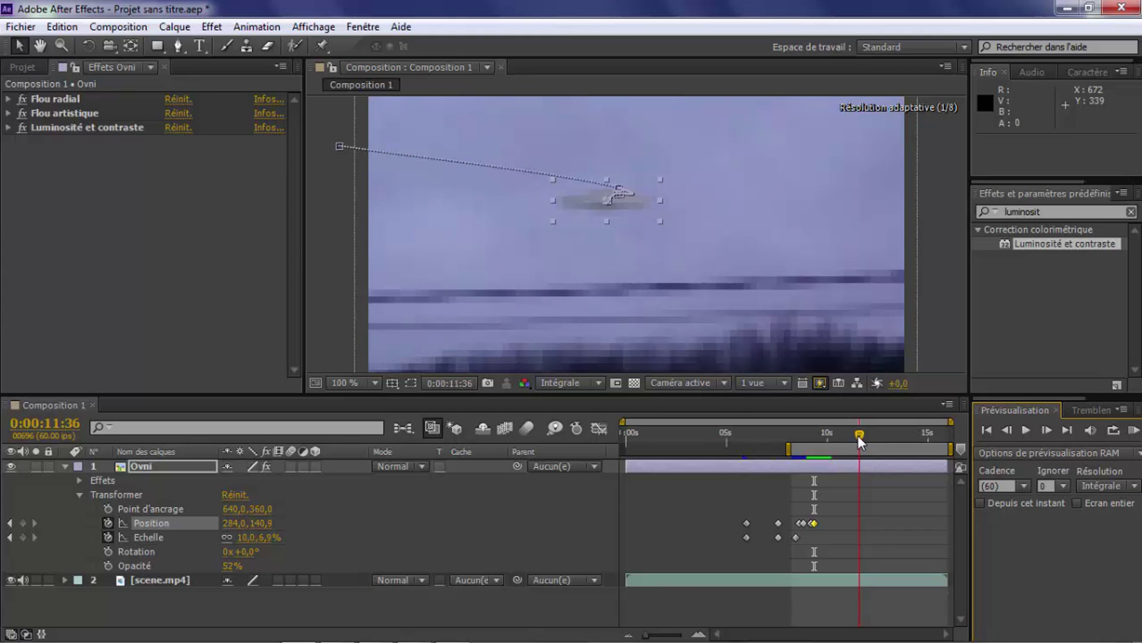
pyautogui.moveTo(858, 434); pyautogui.dragTo(910, 437)
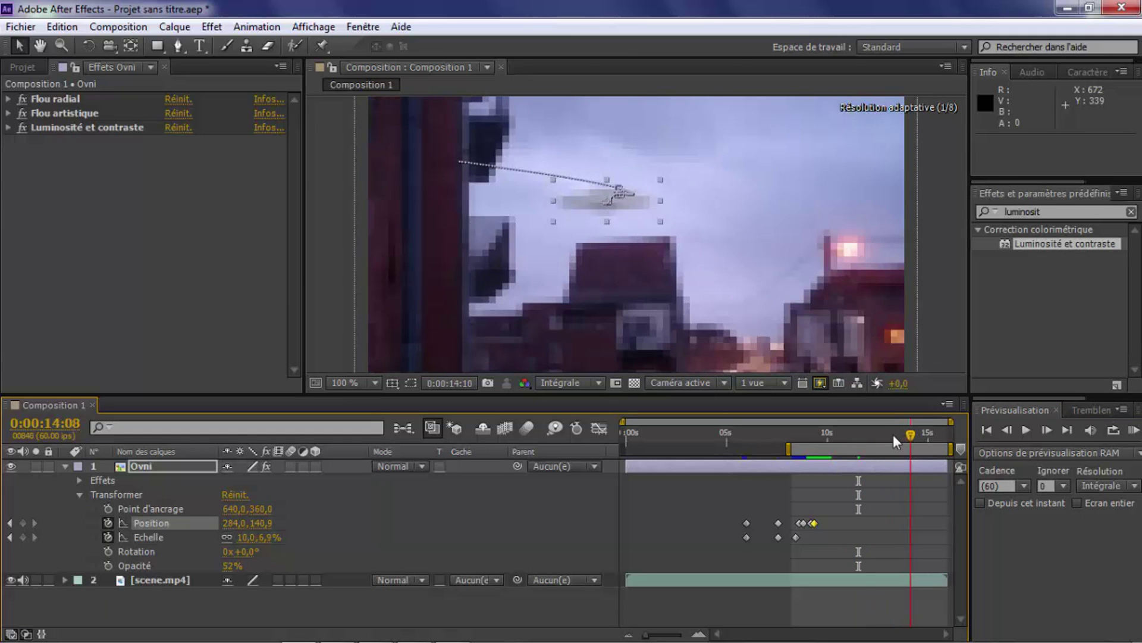
pyautogui.click(862, 435)
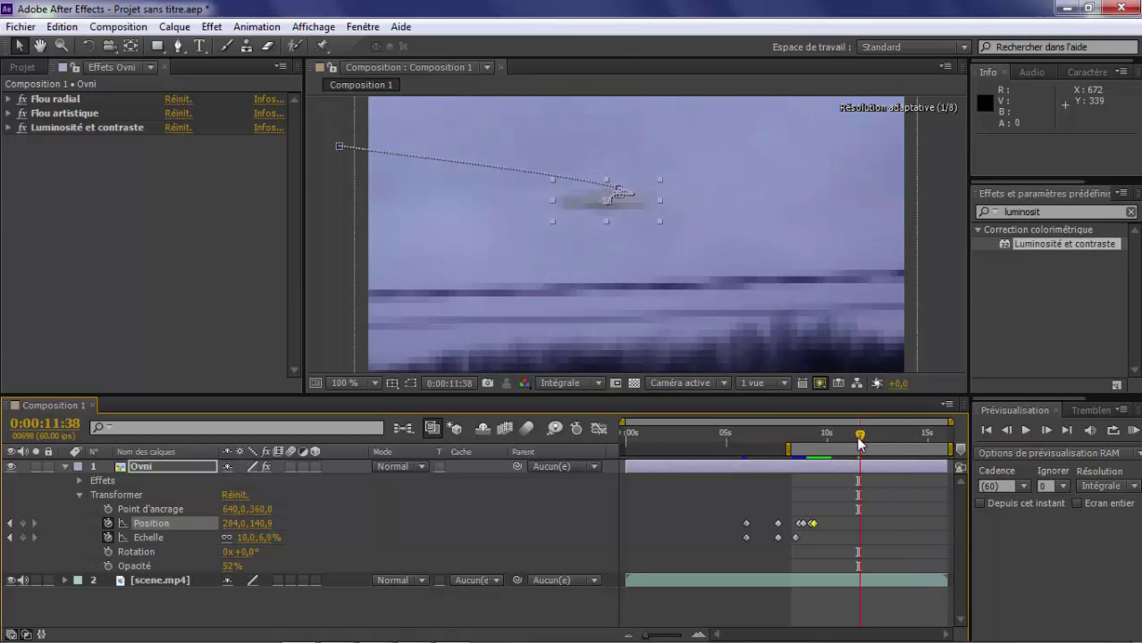
pyautogui.moveTo(867, 437); pyautogui.dragTo(909, 424)
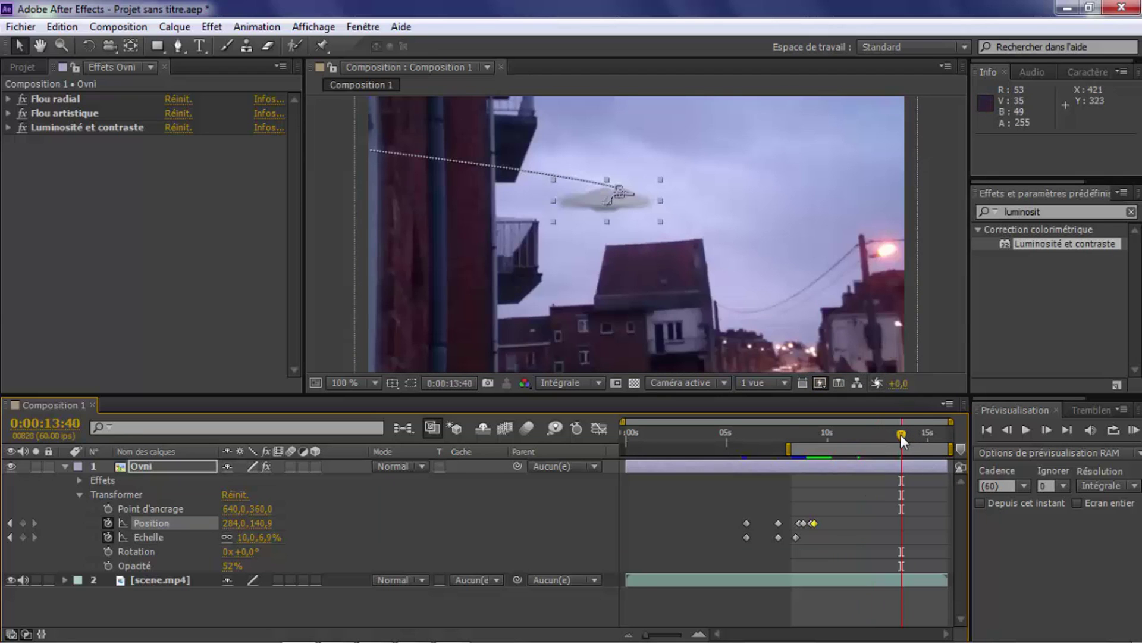
pyautogui.moveTo(901, 434); pyautogui.dragTo(858, 444)
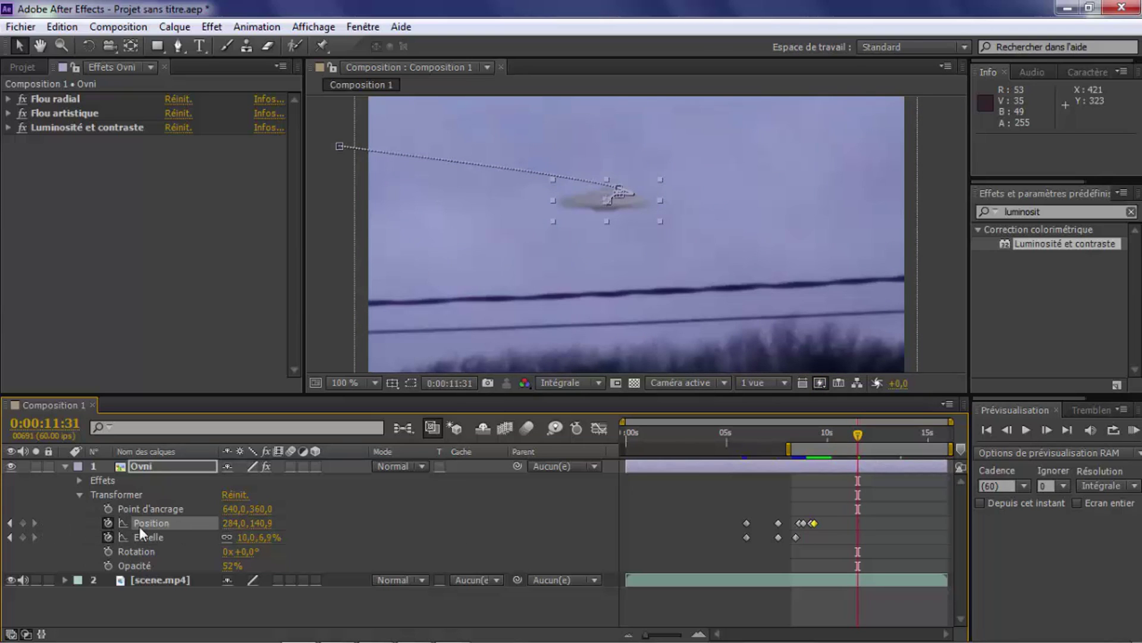
pyautogui.click(23, 522)
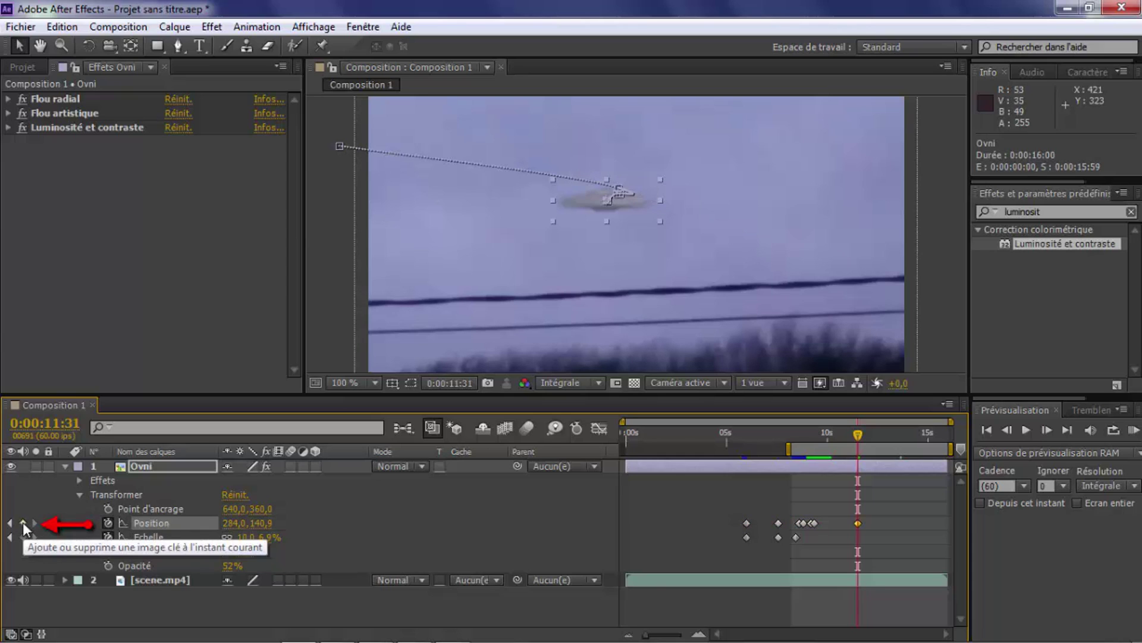
pyautogui.click(23, 537)
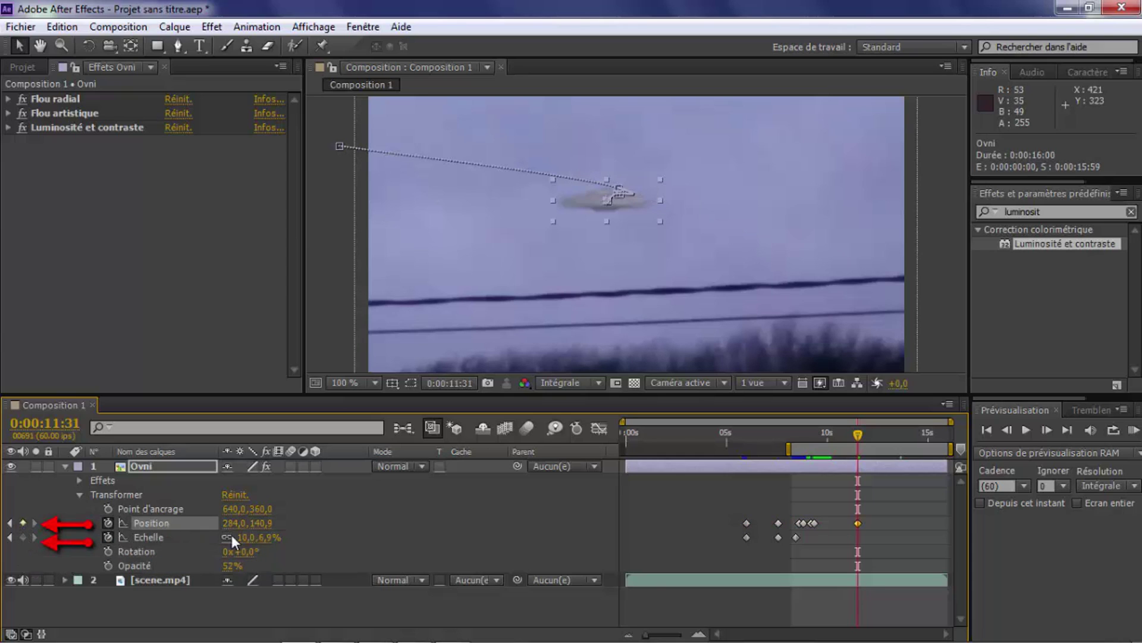
# - At 0:00:12:23, keyframe the Ovni layer's Echelle at 4,5 % and play a RAM preview of the shrinking saucer
pyautogui.moveTo(858, 435); pyautogui.dragTo(876, 434)
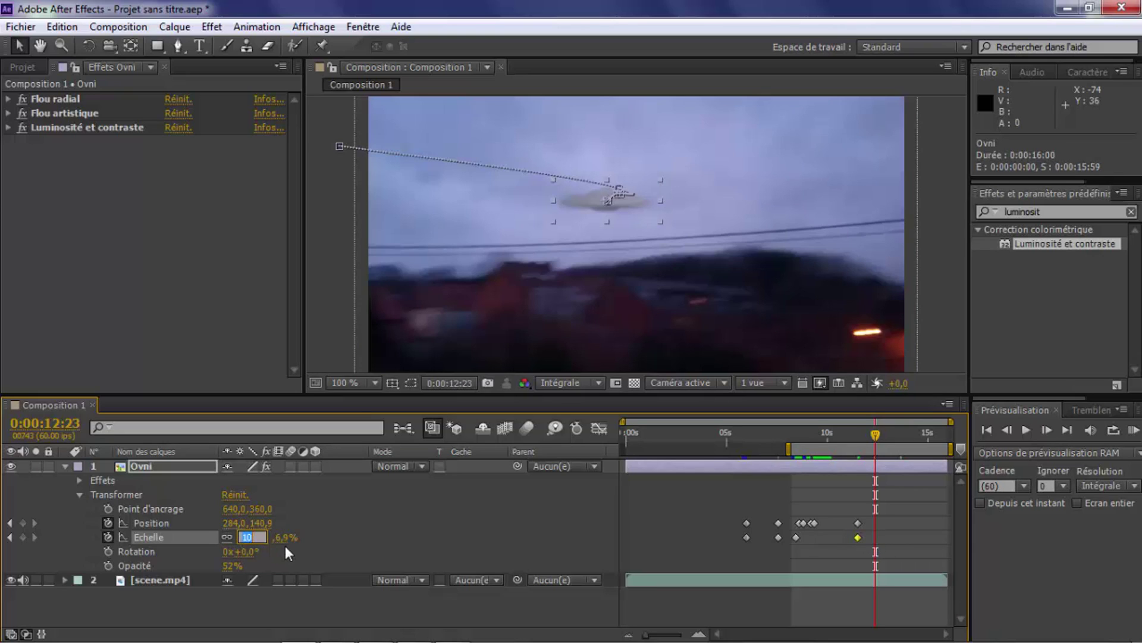
pyautogui.write('4,5')
pyautogui.press('Return')
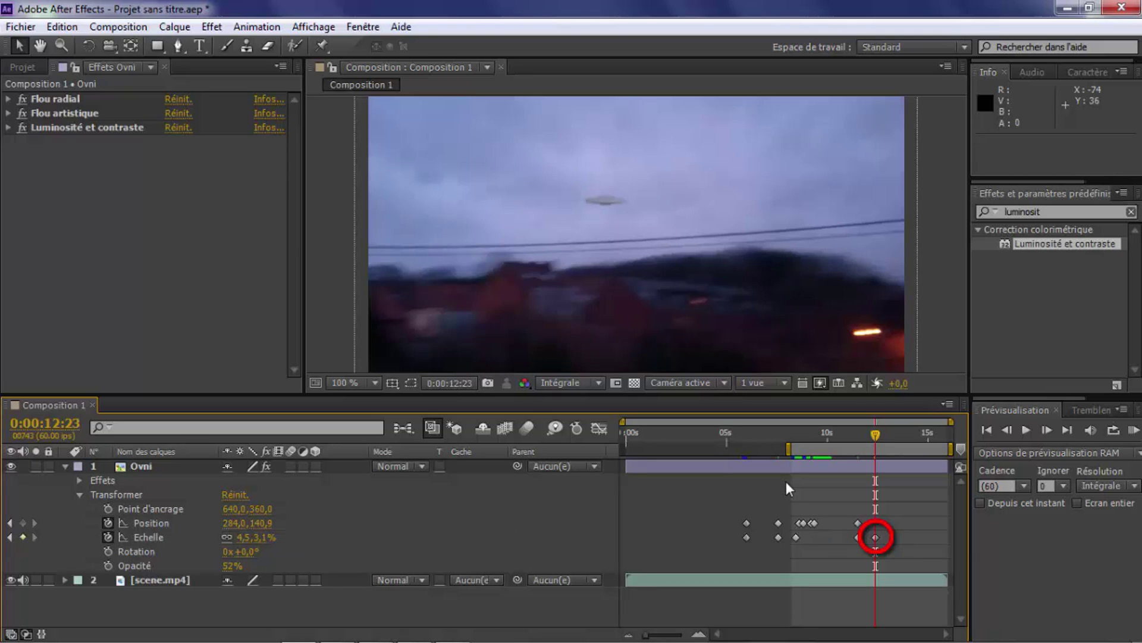
pyautogui.click(1134, 431)
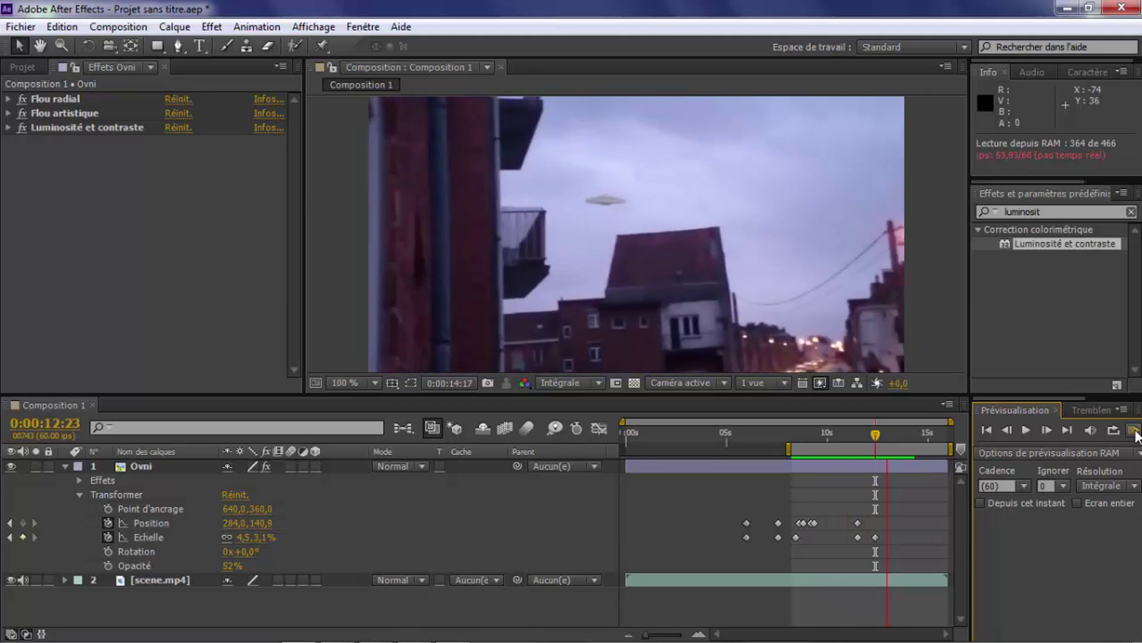
pyautogui.click(875, 433)
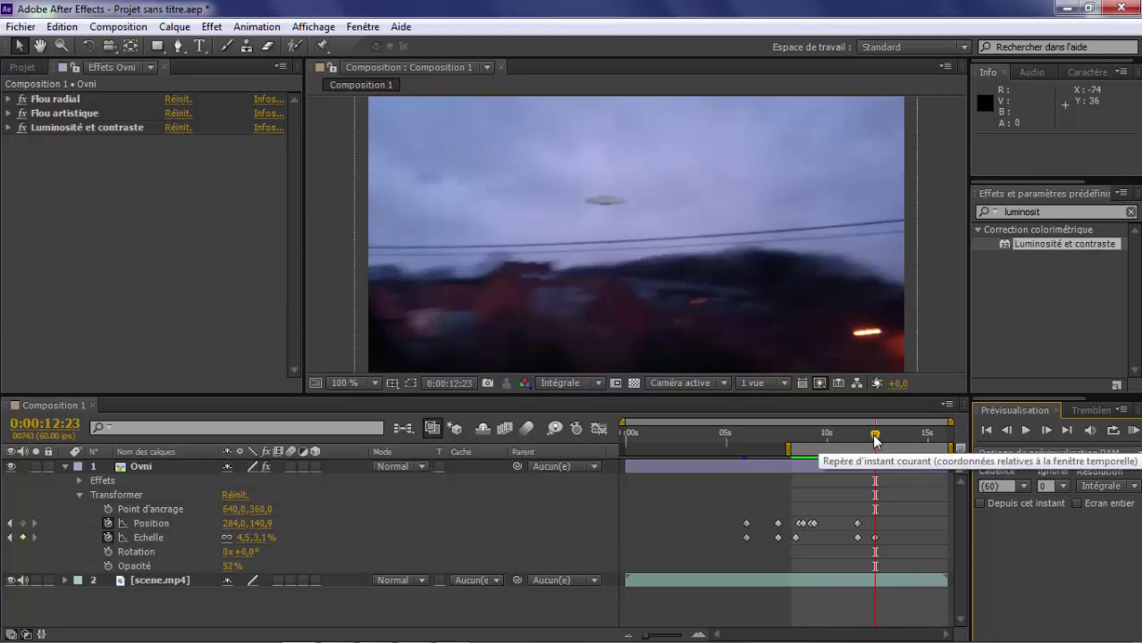
# - At 0:00:12:58, keyframe the Ovni layer's Position over the brick building at about 81, 108 and play a RAM preview
pyautogui.moveTo(873, 435); pyautogui.dragTo(886, 433)
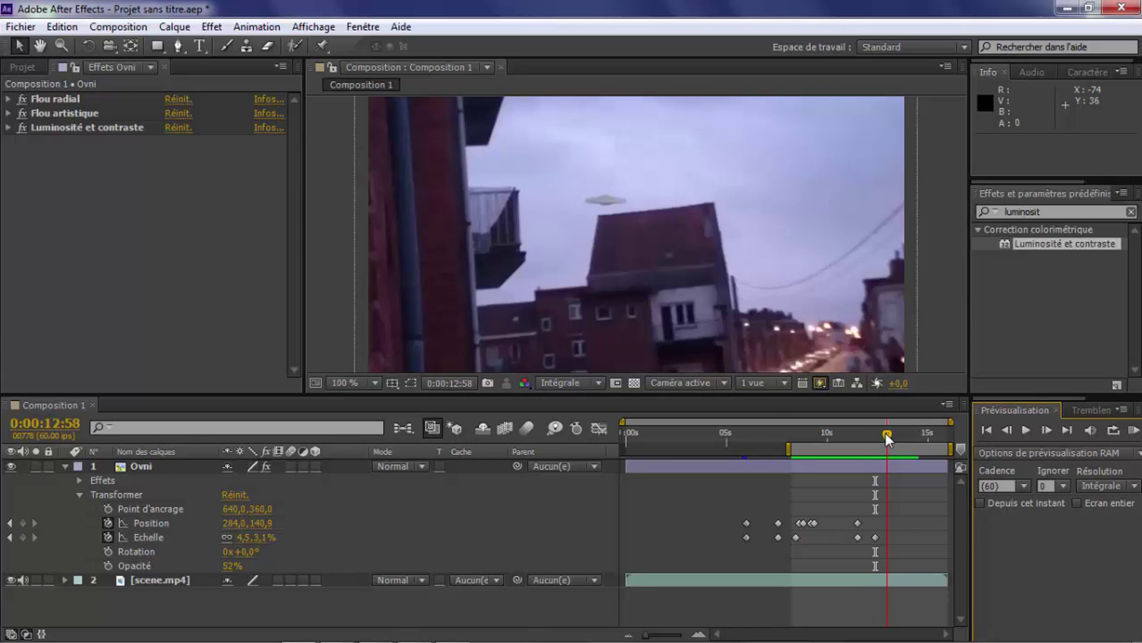
pyautogui.moveTo(886, 433); pyautogui.dragTo(885, 433)
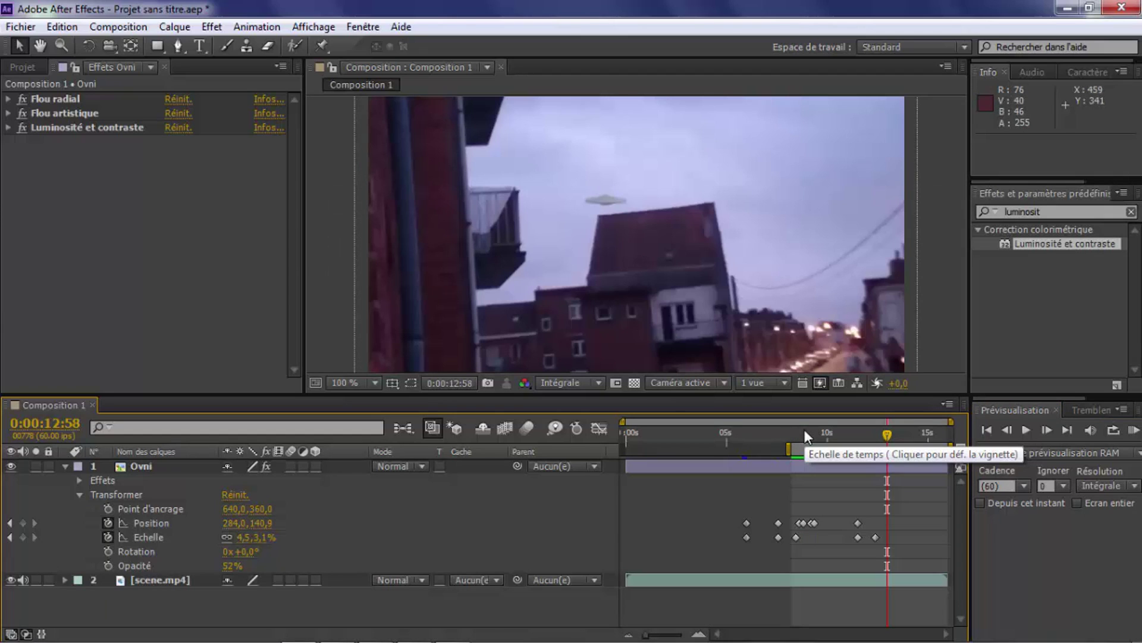
pyautogui.click(142, 467)
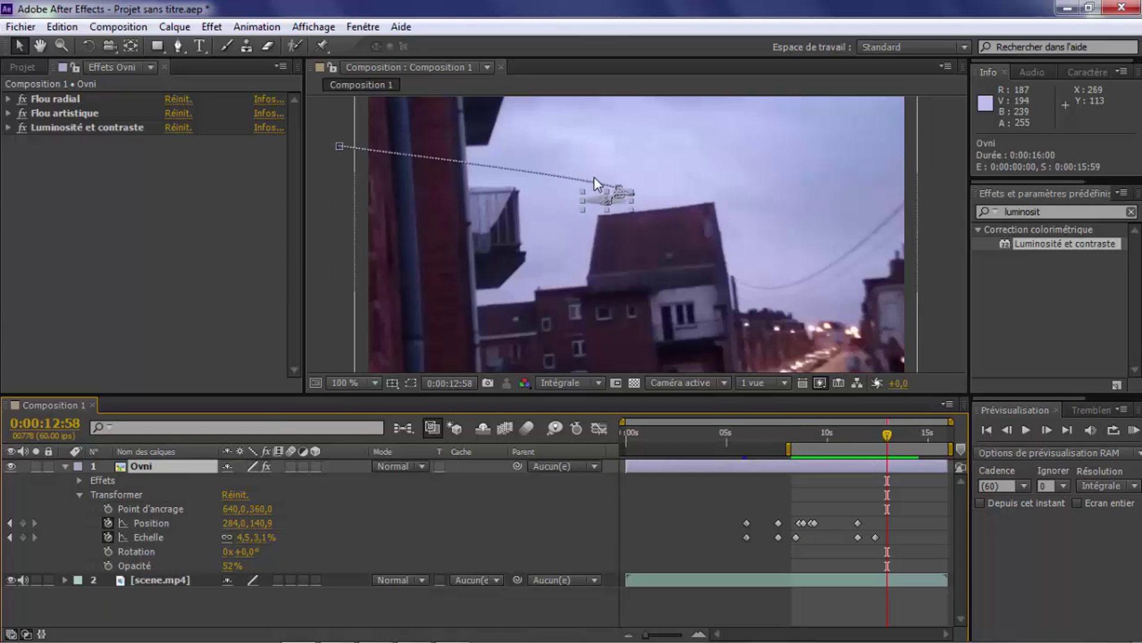
pyautogui.moveTo(595, 200); pyautogui.dragTo(424, 171)
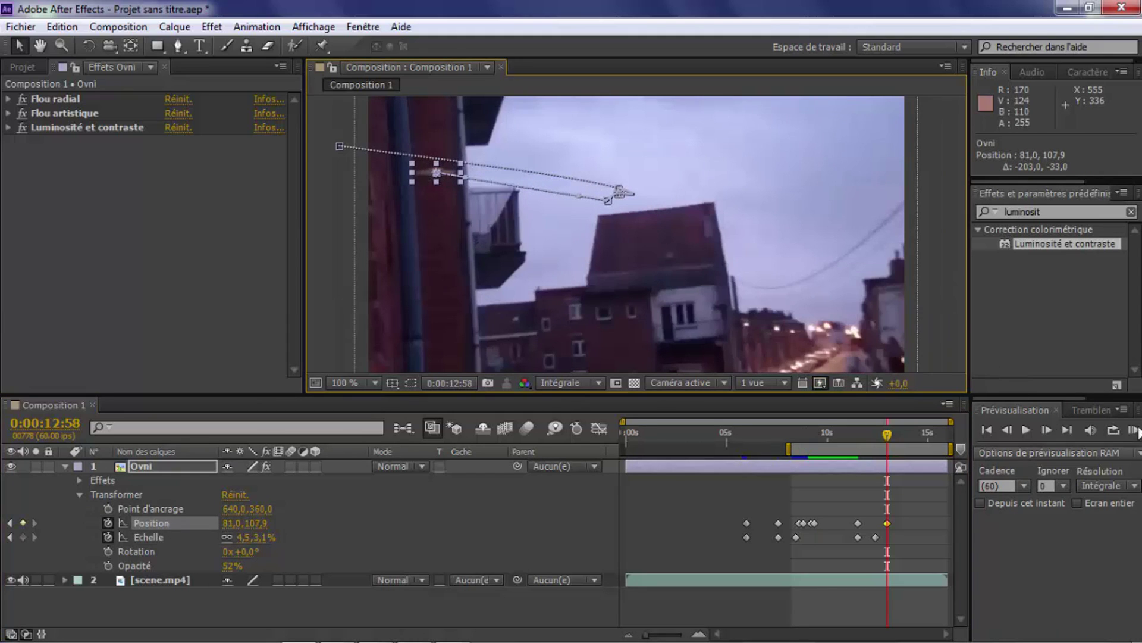
pyautogui.click(1133, 431)
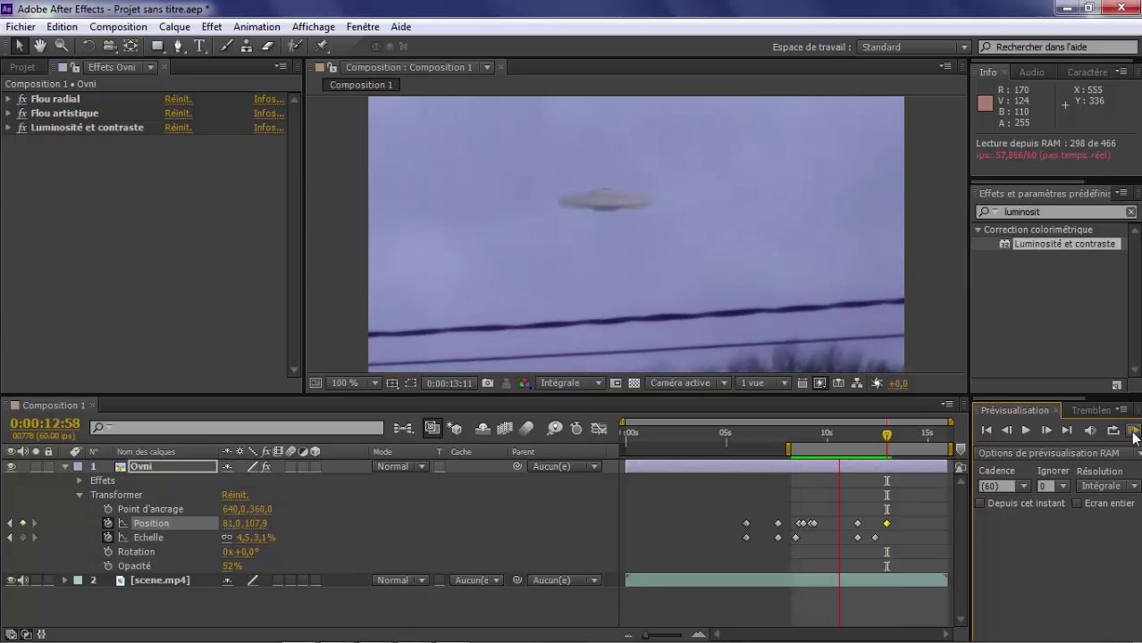
pyautogui.click(1134, 430)
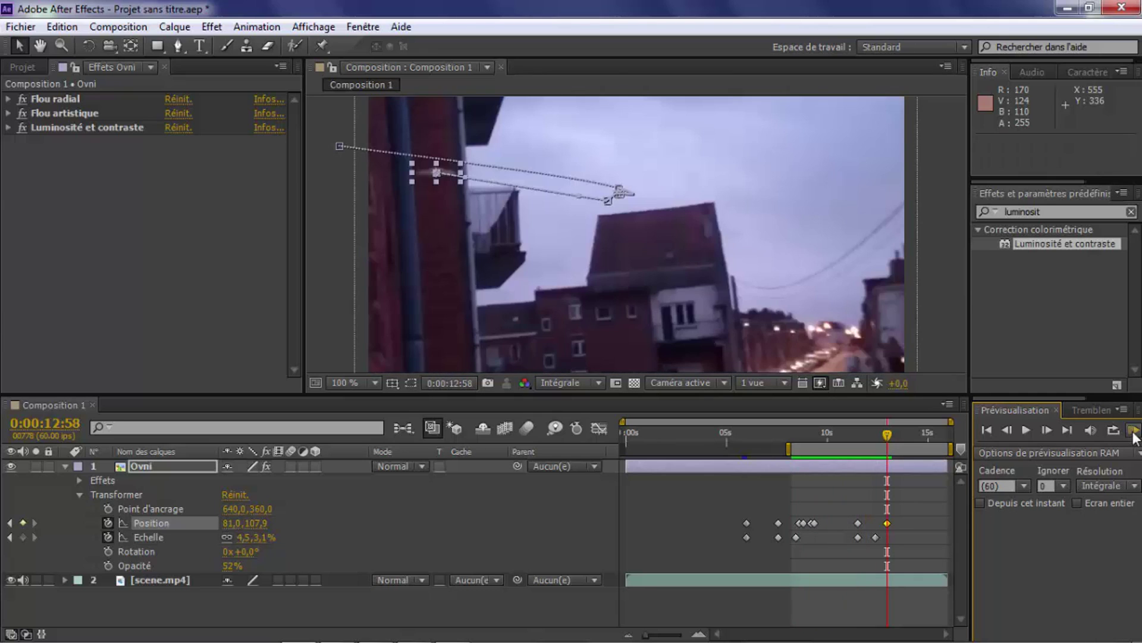
# - At 0:00:12:23, start animating the Ovni layer's Opacité with a keyframe that holds its current value
pyautogui.click(866, 434)
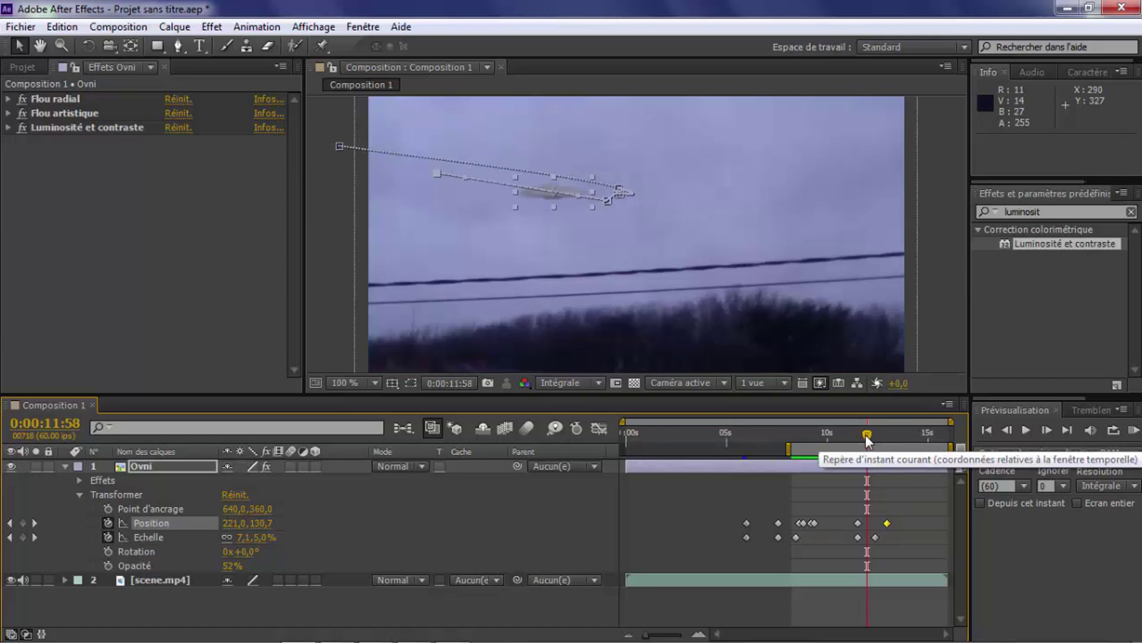
pyautogui.click(932, 369)
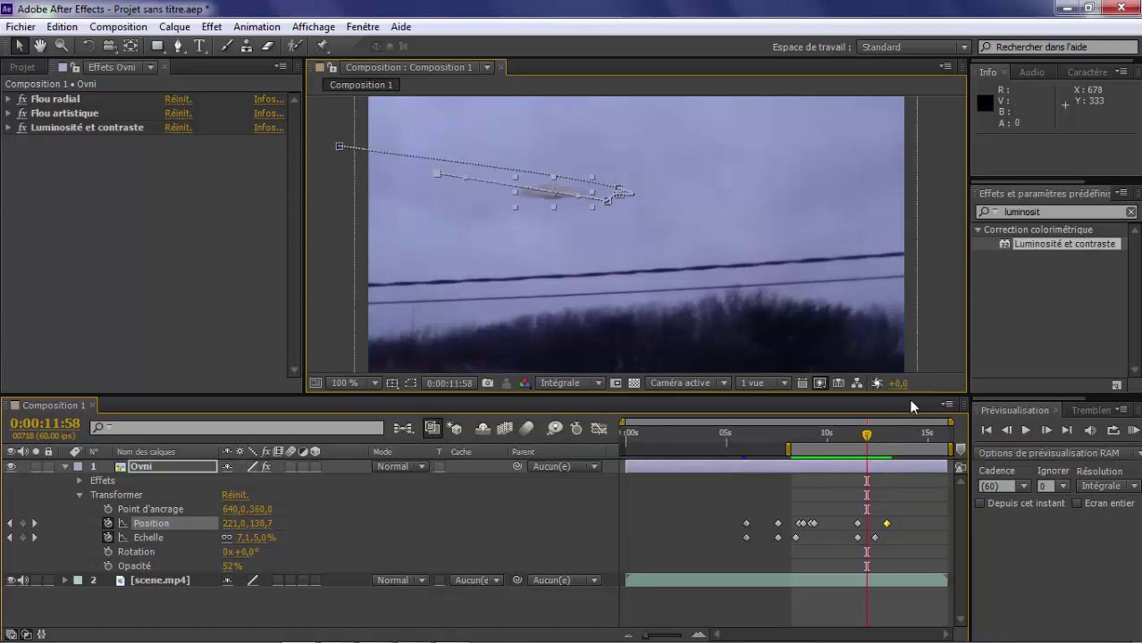
pyautogui.moveTo(869, 434); pyautogui.dragTo(875, 437)
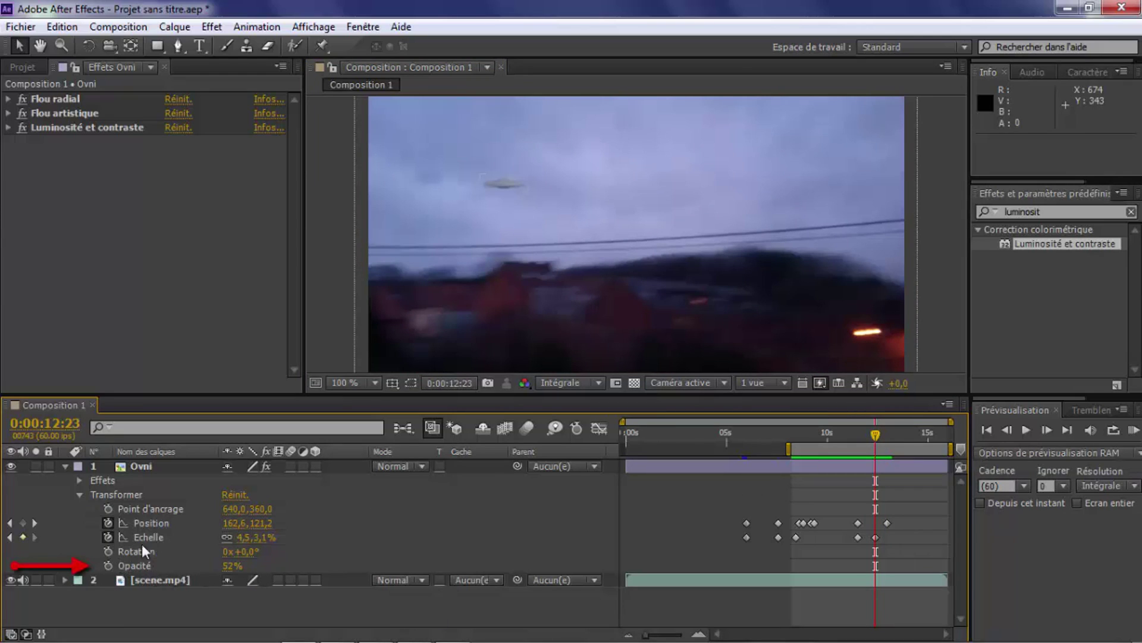
pyautogui.click(107, 565)
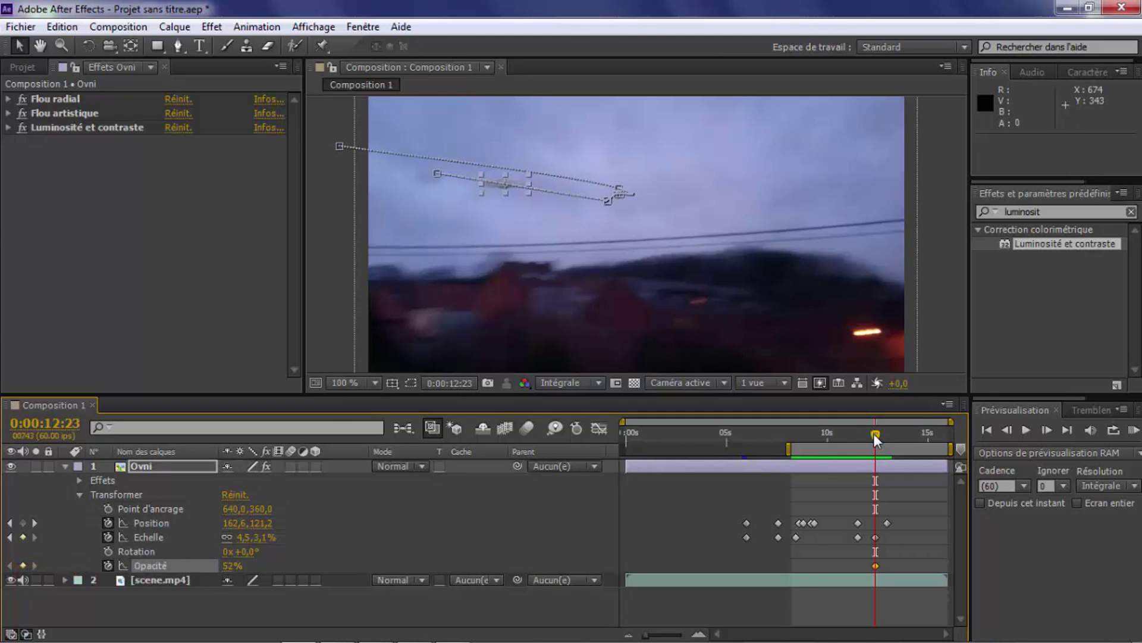
# - At 0:00:12:58, keyframe the Ovni layer's Opacité at 0 % and play a RAM preview of the fade-out
pyautogui.moveTo(876, 433); pyautogui.dragTo(888, 433)
pyautogui.moveTo(229, 565); pyautogui.dragTo(103, 570)
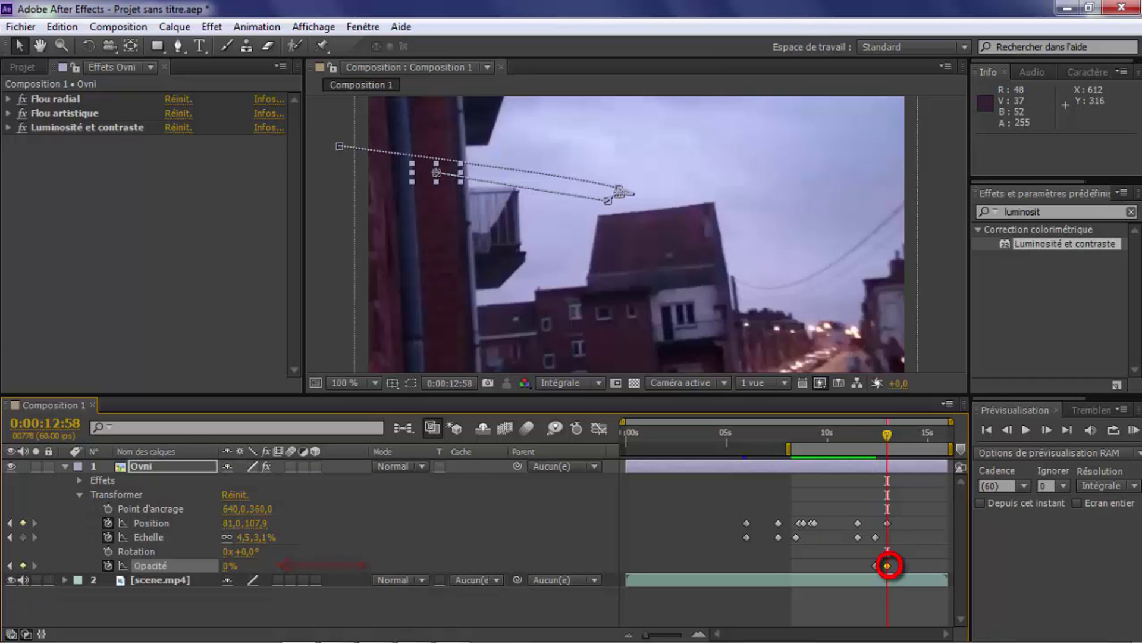
pyautogui.click(1134, 431)
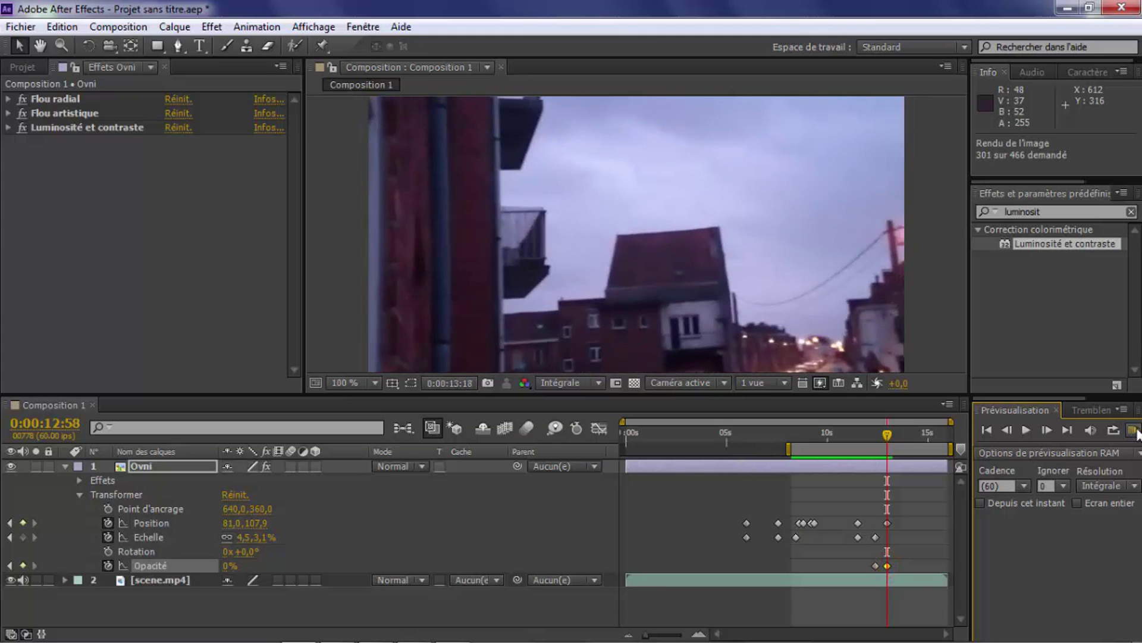
# - Start the work area at about 0:00:05:32, play a RAM preview of the saucer's full animation and scrub back through it
pyautogui.moveTo(788, 449); pyautogui.dragTo(733, 450)
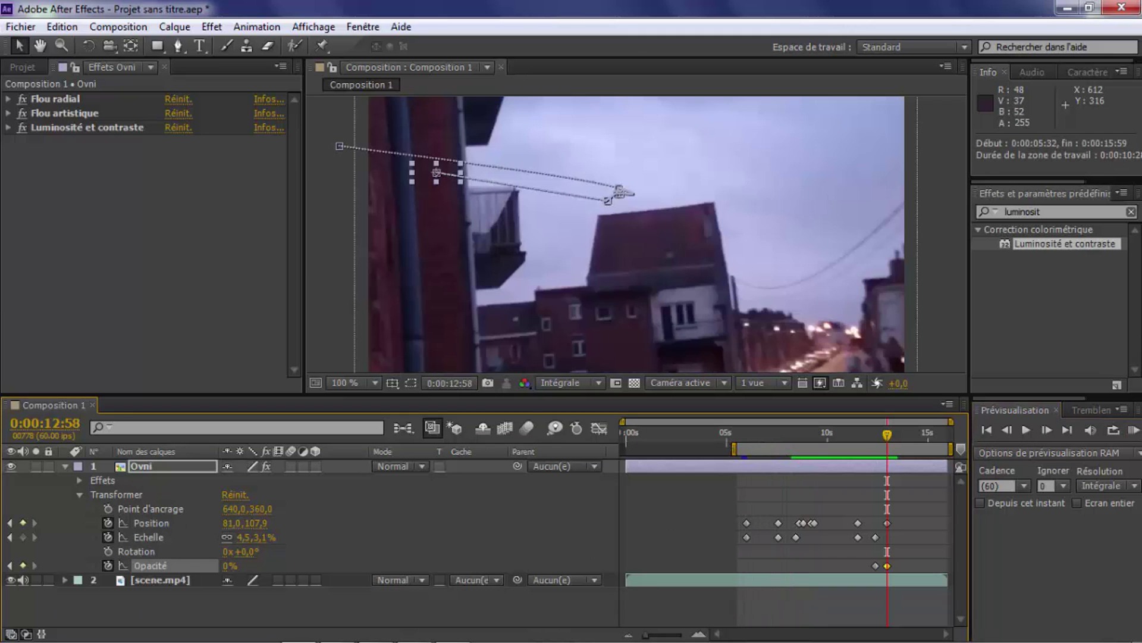
pyautogui.click(1134, 435)
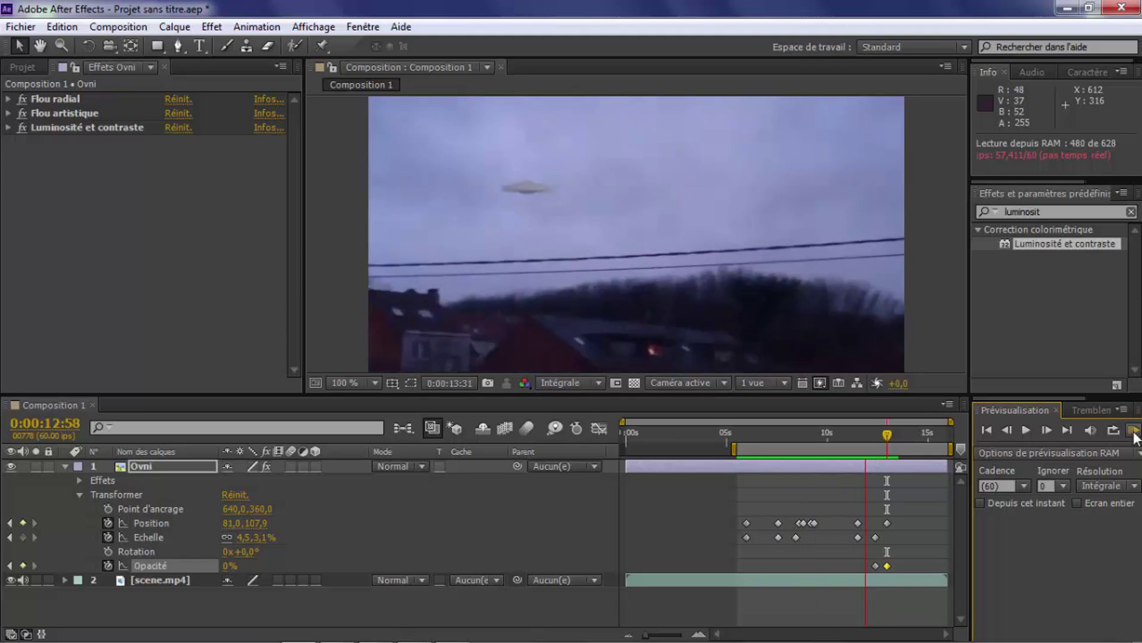
pyautogui.click(1134, 433)
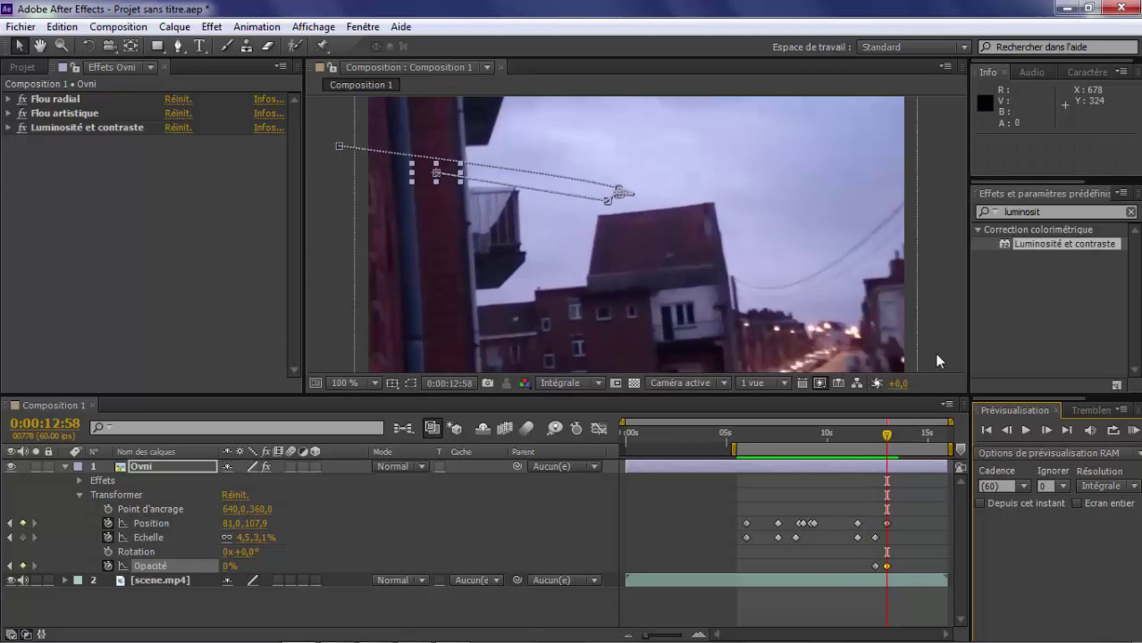
pyautogui.click(937, 355)
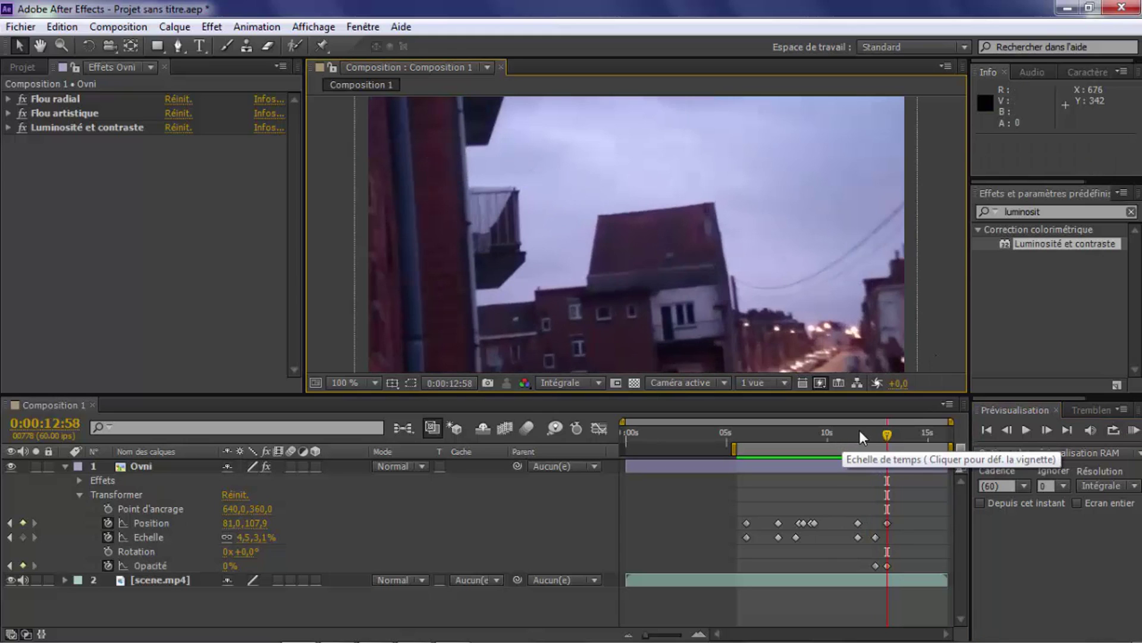
pyautogui.moveTo(859, 429); pyautogui.dragTo(811, 444)
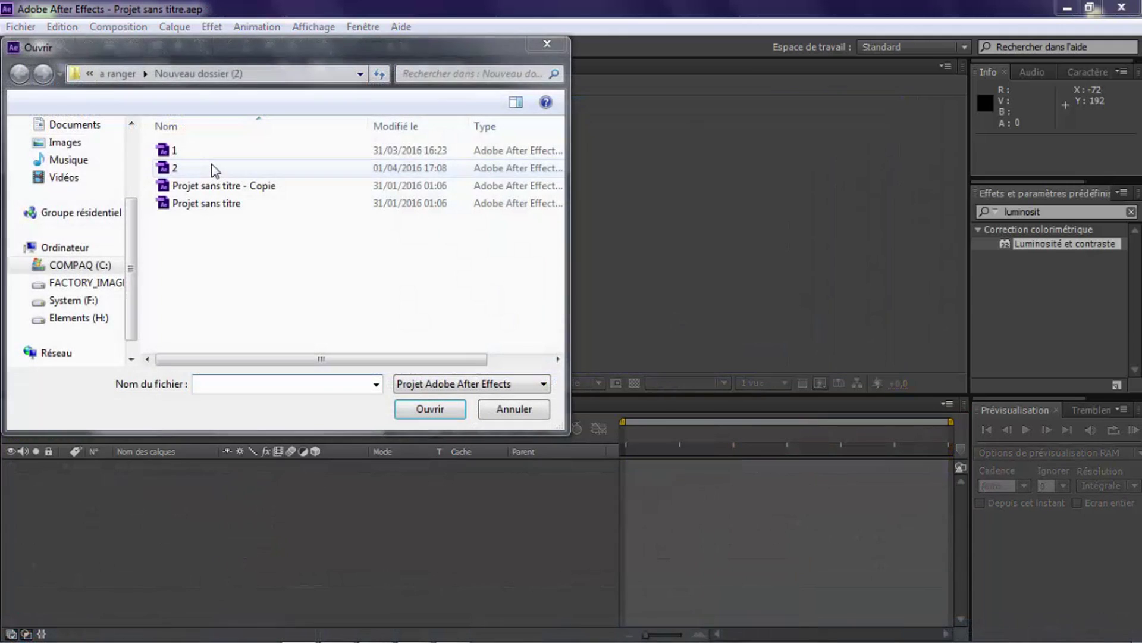
# - Open the After Effects project 2 and expand the soucoupe volante layer to show its effects and Transformer keyframes
pyautogui.click(427, 410)
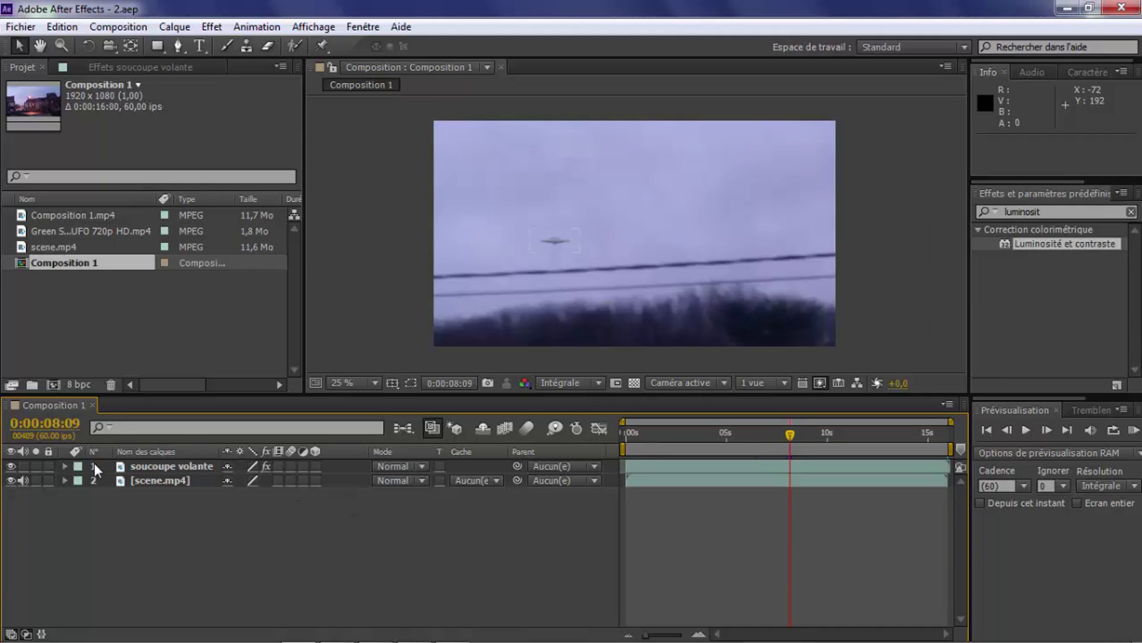
pyautogui.click(65, 466)
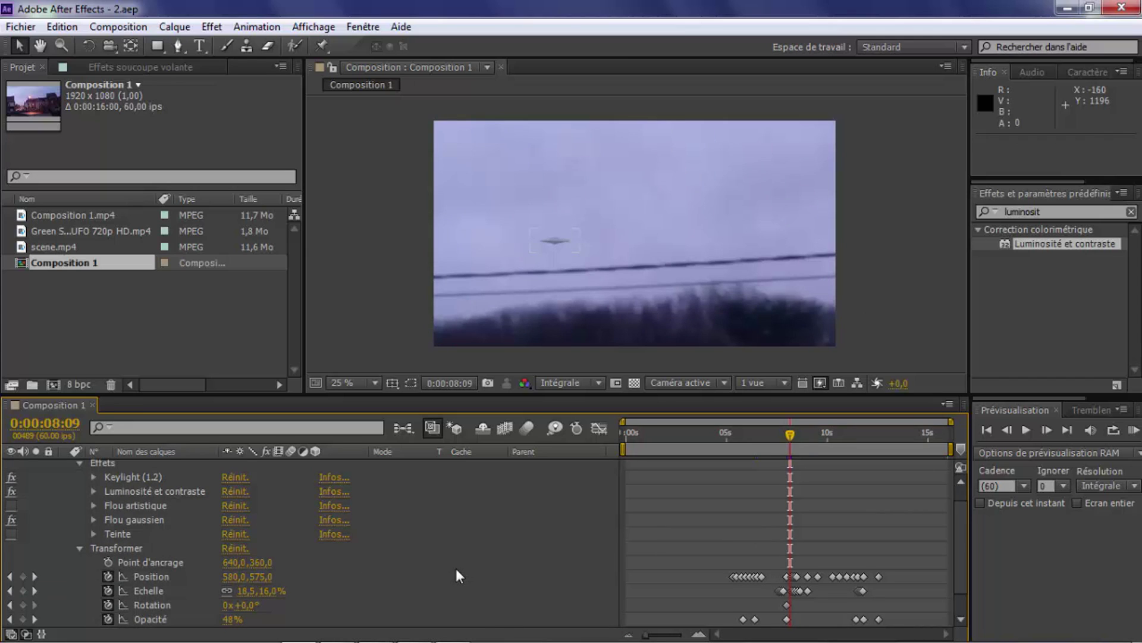
pyautogui.scroll(-2, 456, 569)
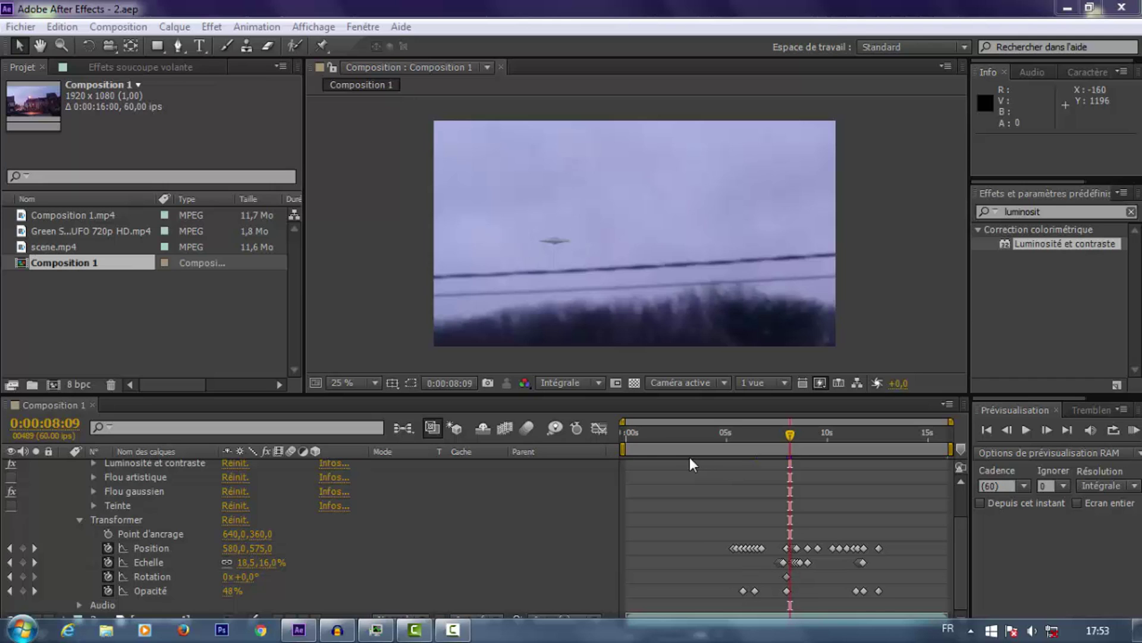
# - Examine the soucoupe volante layer's closely spaced Position and Echelle keyframes between about 0:00:07:21 and 0:00:08:36
pyautogui.moveTo(627, 428); pyautogui.dragTo(689, 426)
pyautogui.moveTo(950, 421); pyautogui.dragTo(790, 421)
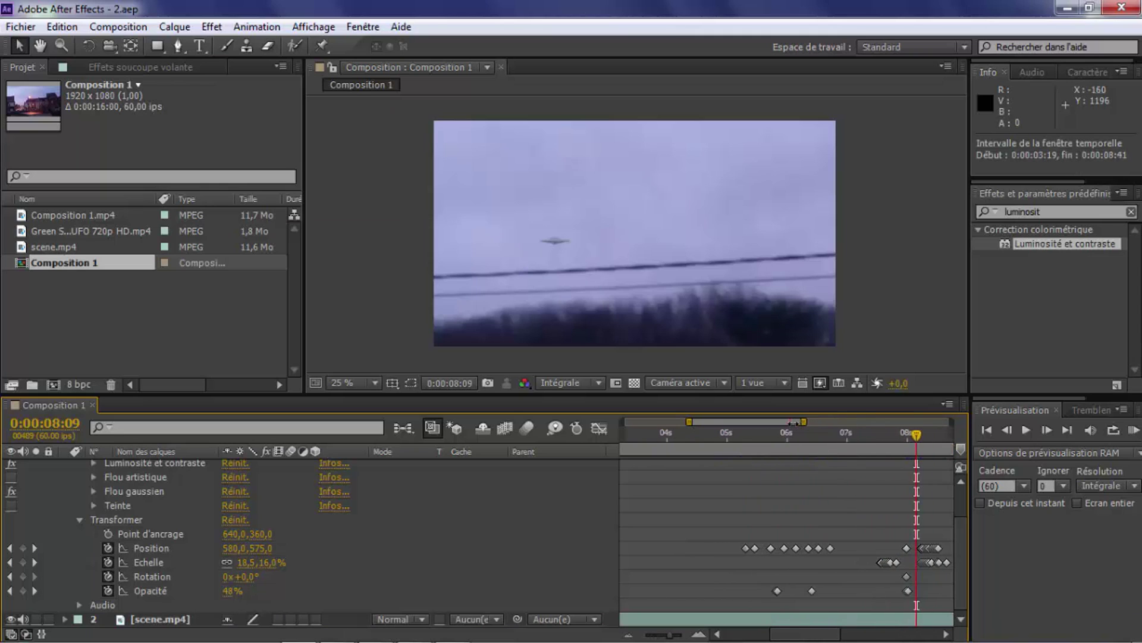
pyautogui.moveTo(694, 420); pyautogui.dragTo(746, 422)
pyautogui.moveTo(843, 421); pyautogui.dragTo(785, 421)
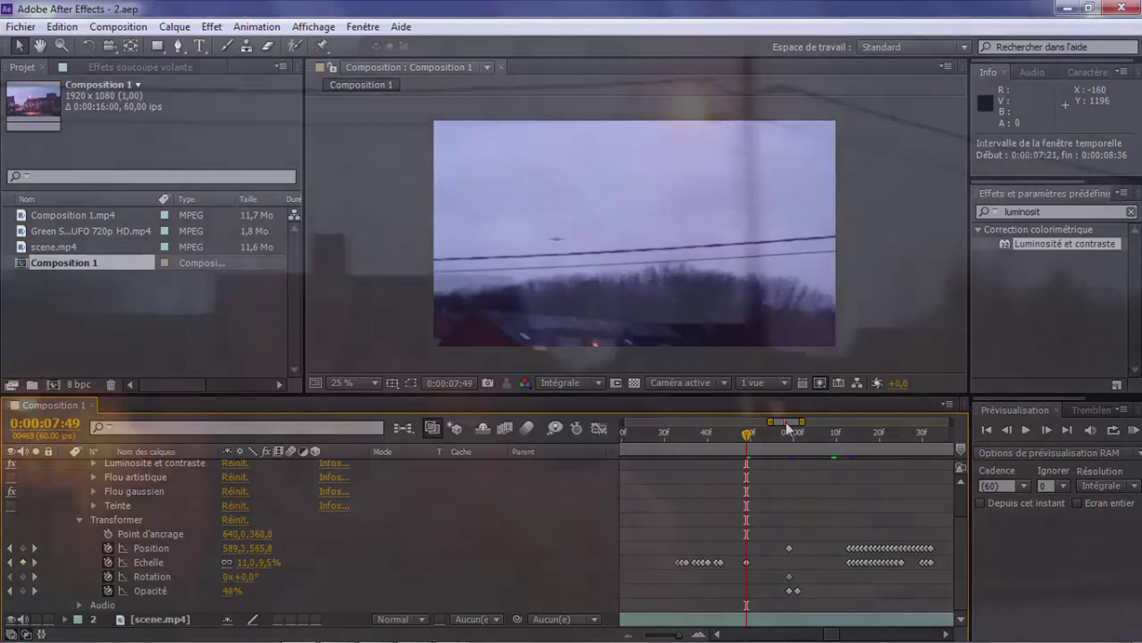